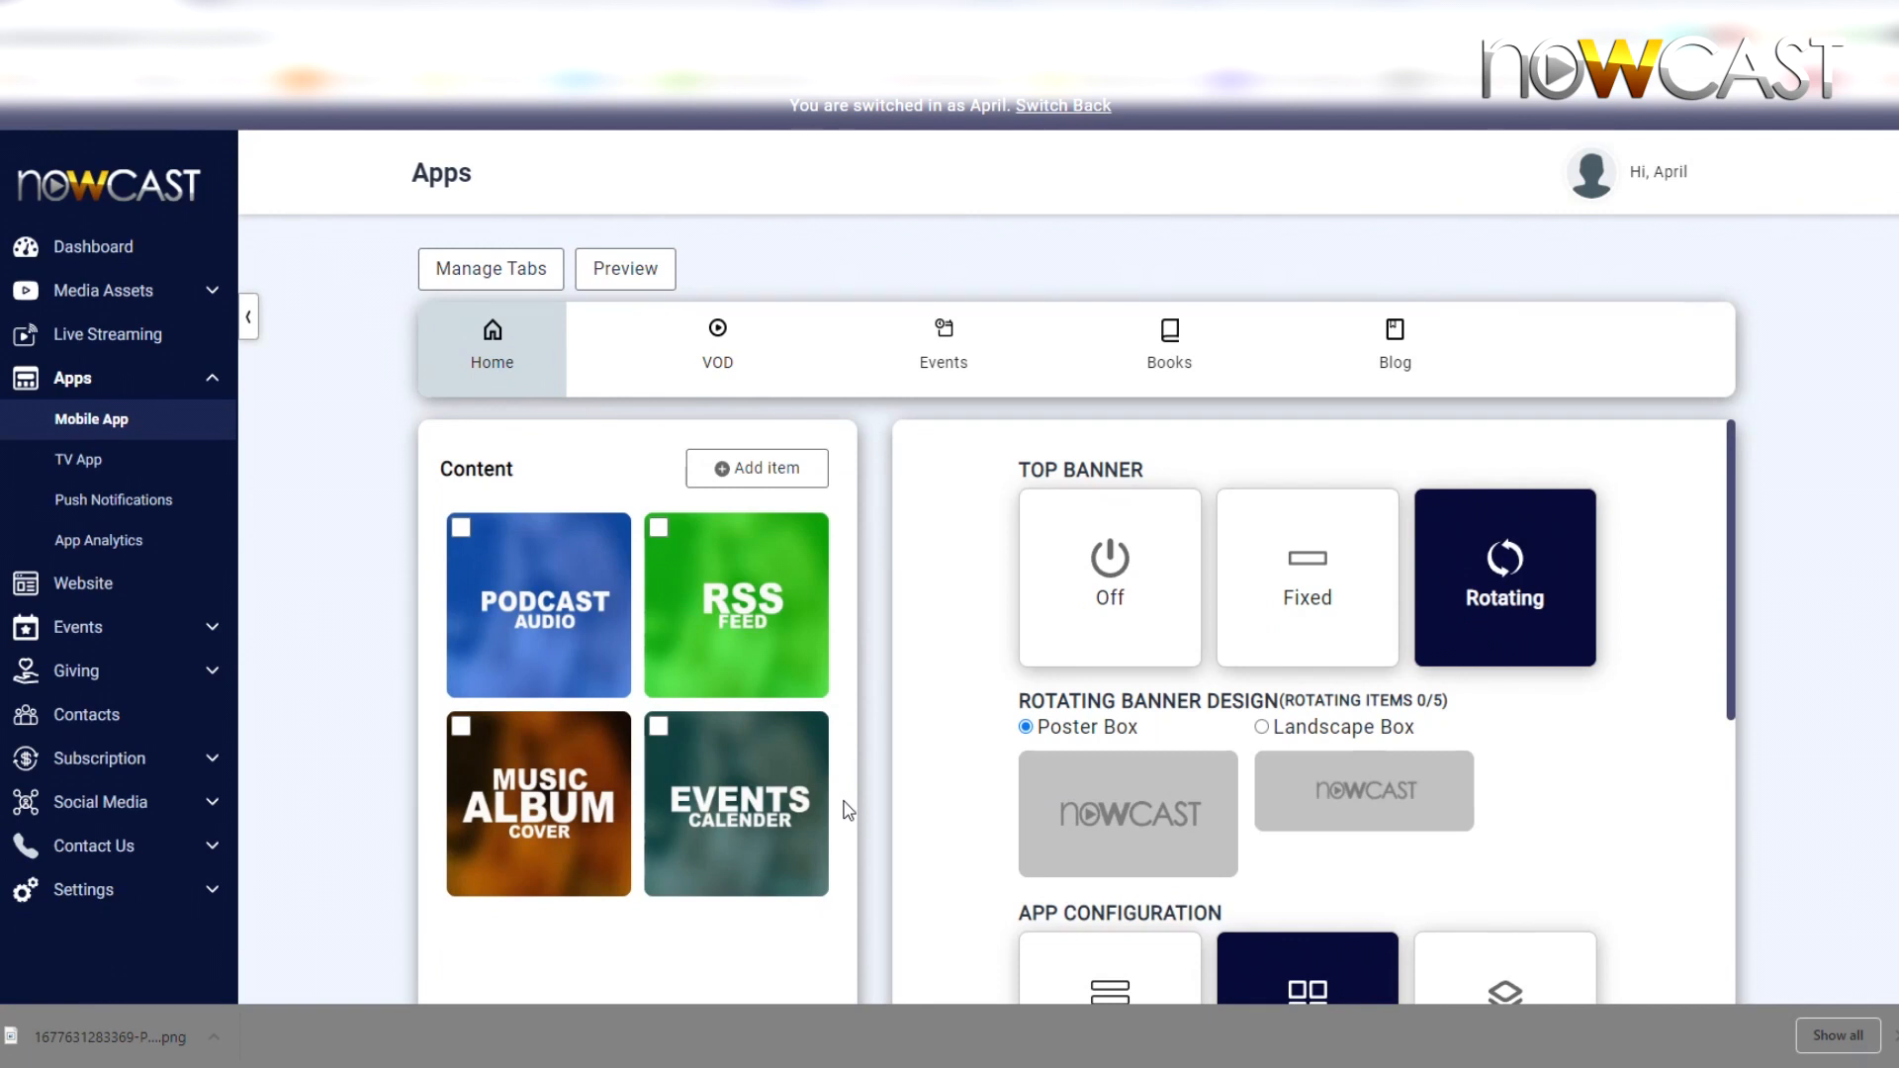
Preview the mobile app's Home screen, reposition the preview window, then close it
mouse_move(821, 803)
left_click(625, 269)
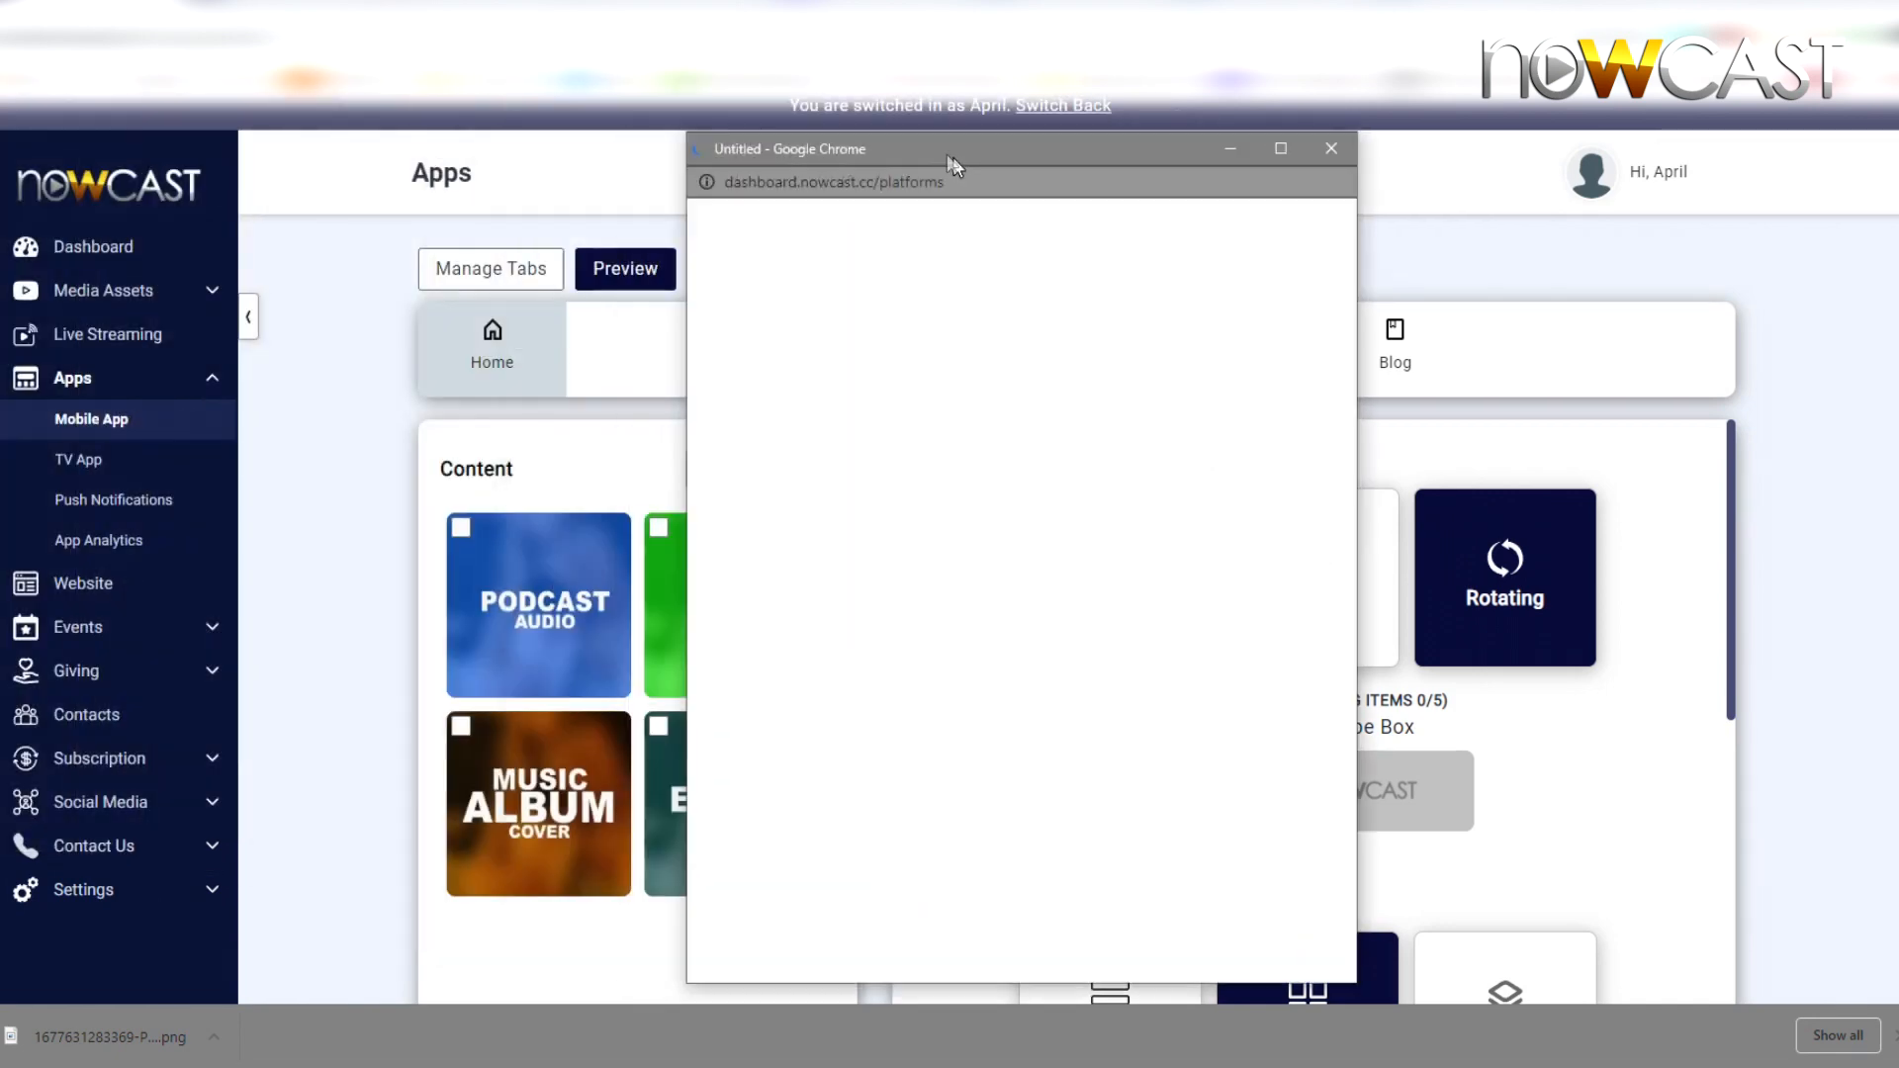
left_click_drag(952, 157, 900, 117)
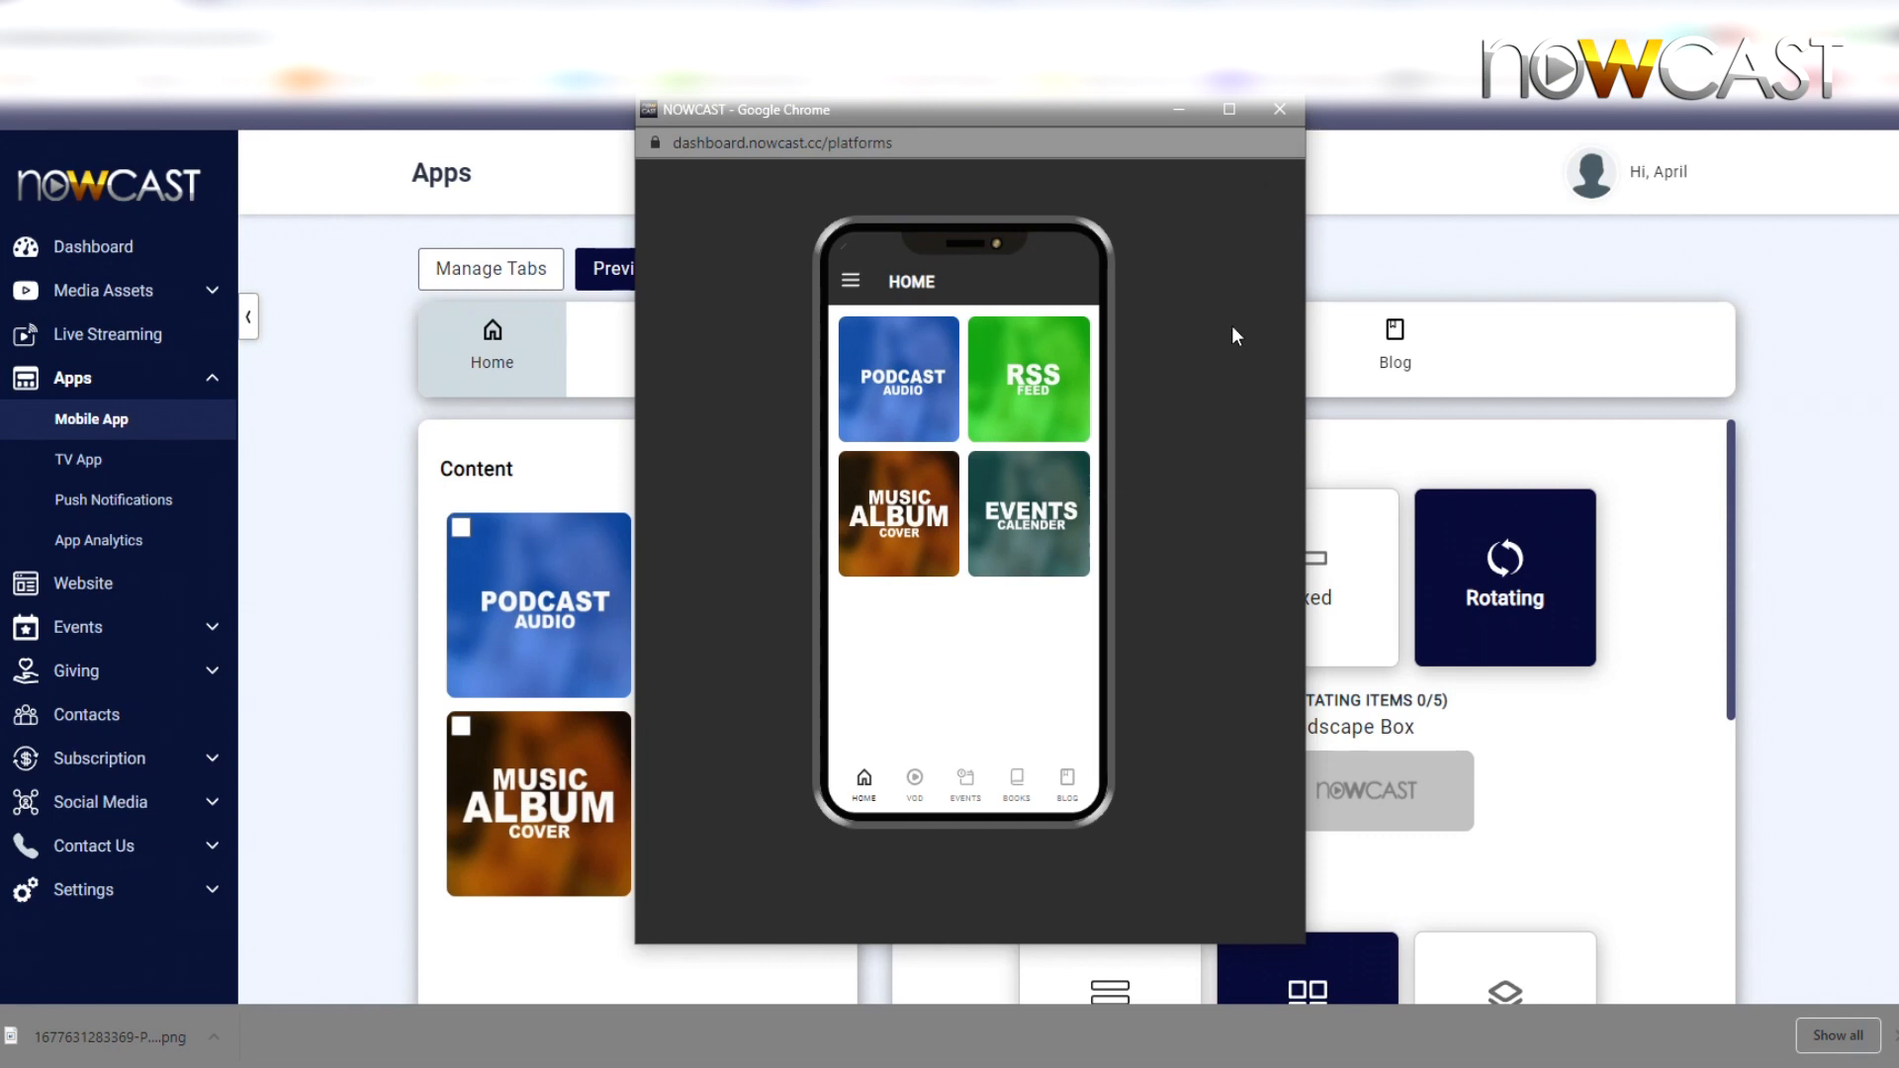
left_click(1259, 111)
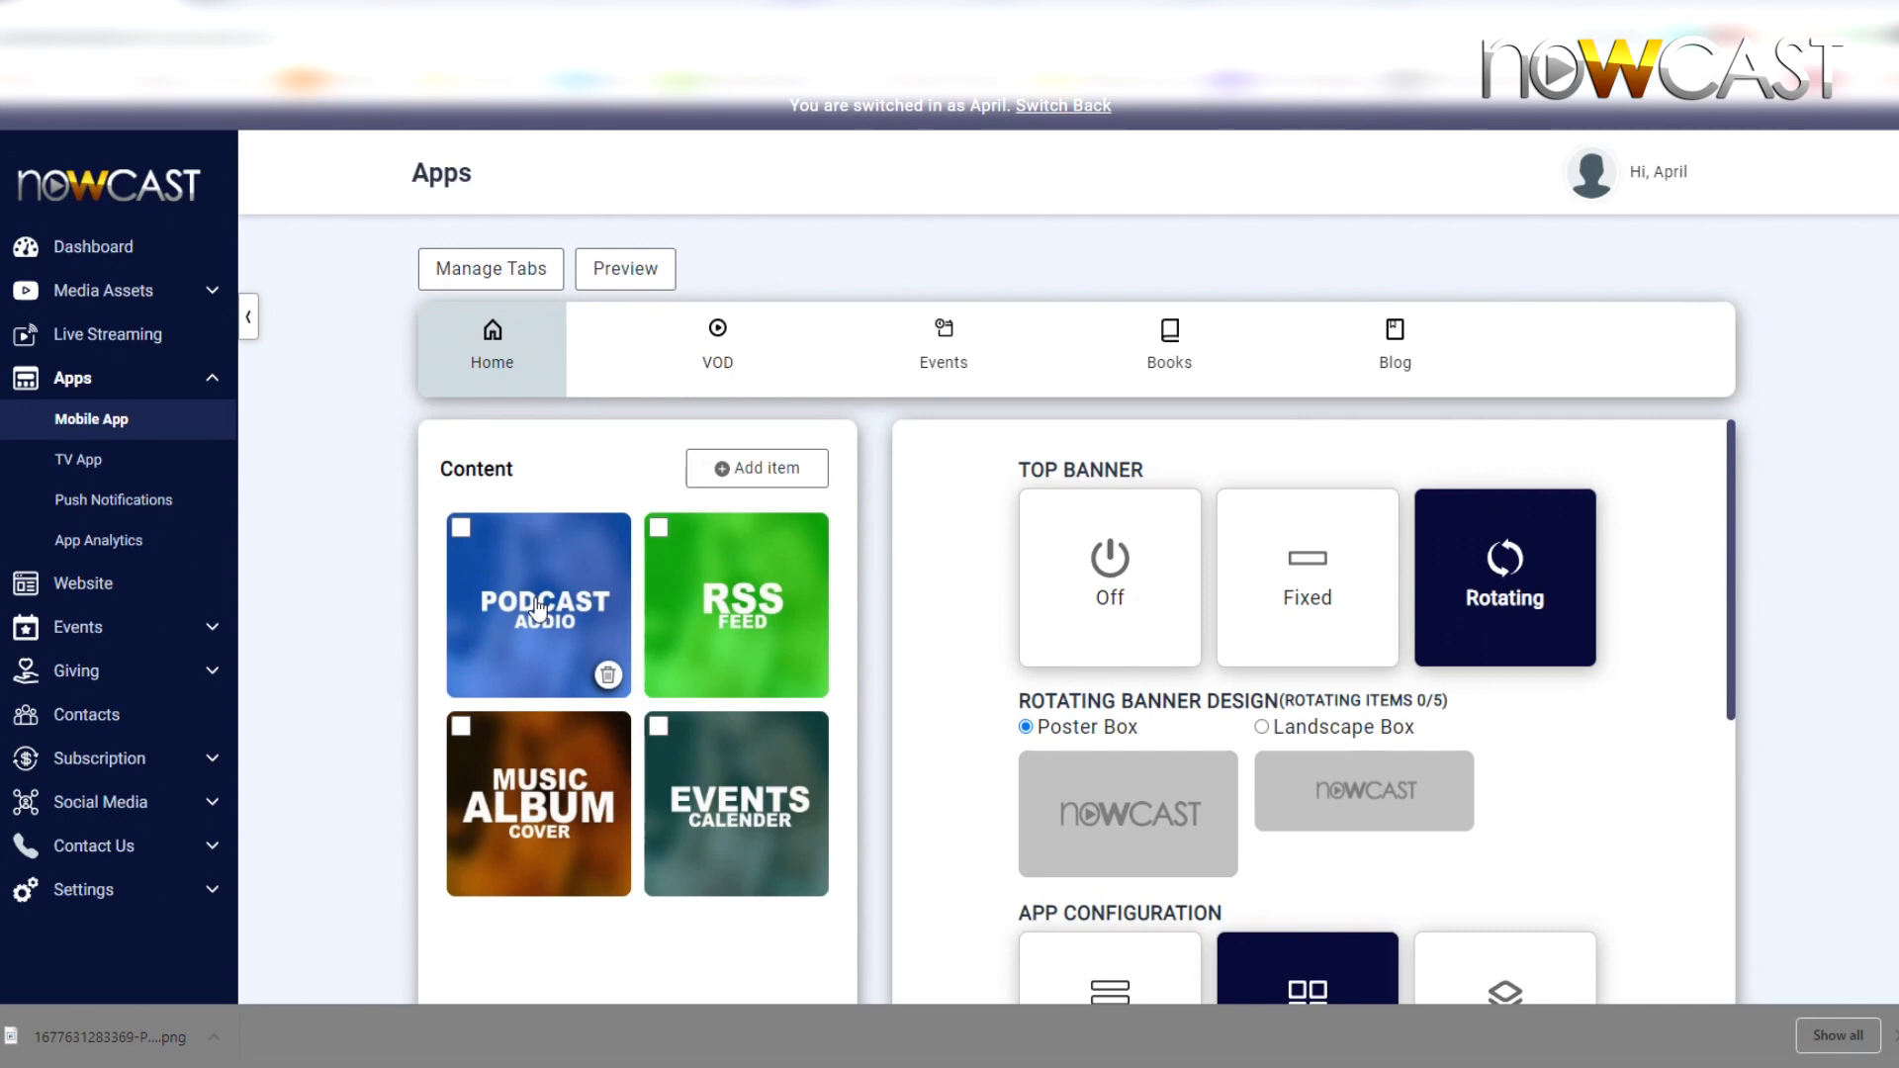
Start adding an item to the Home tab, then dismiss the Add to Folder panel
scroll(603, 623, "down", 1)
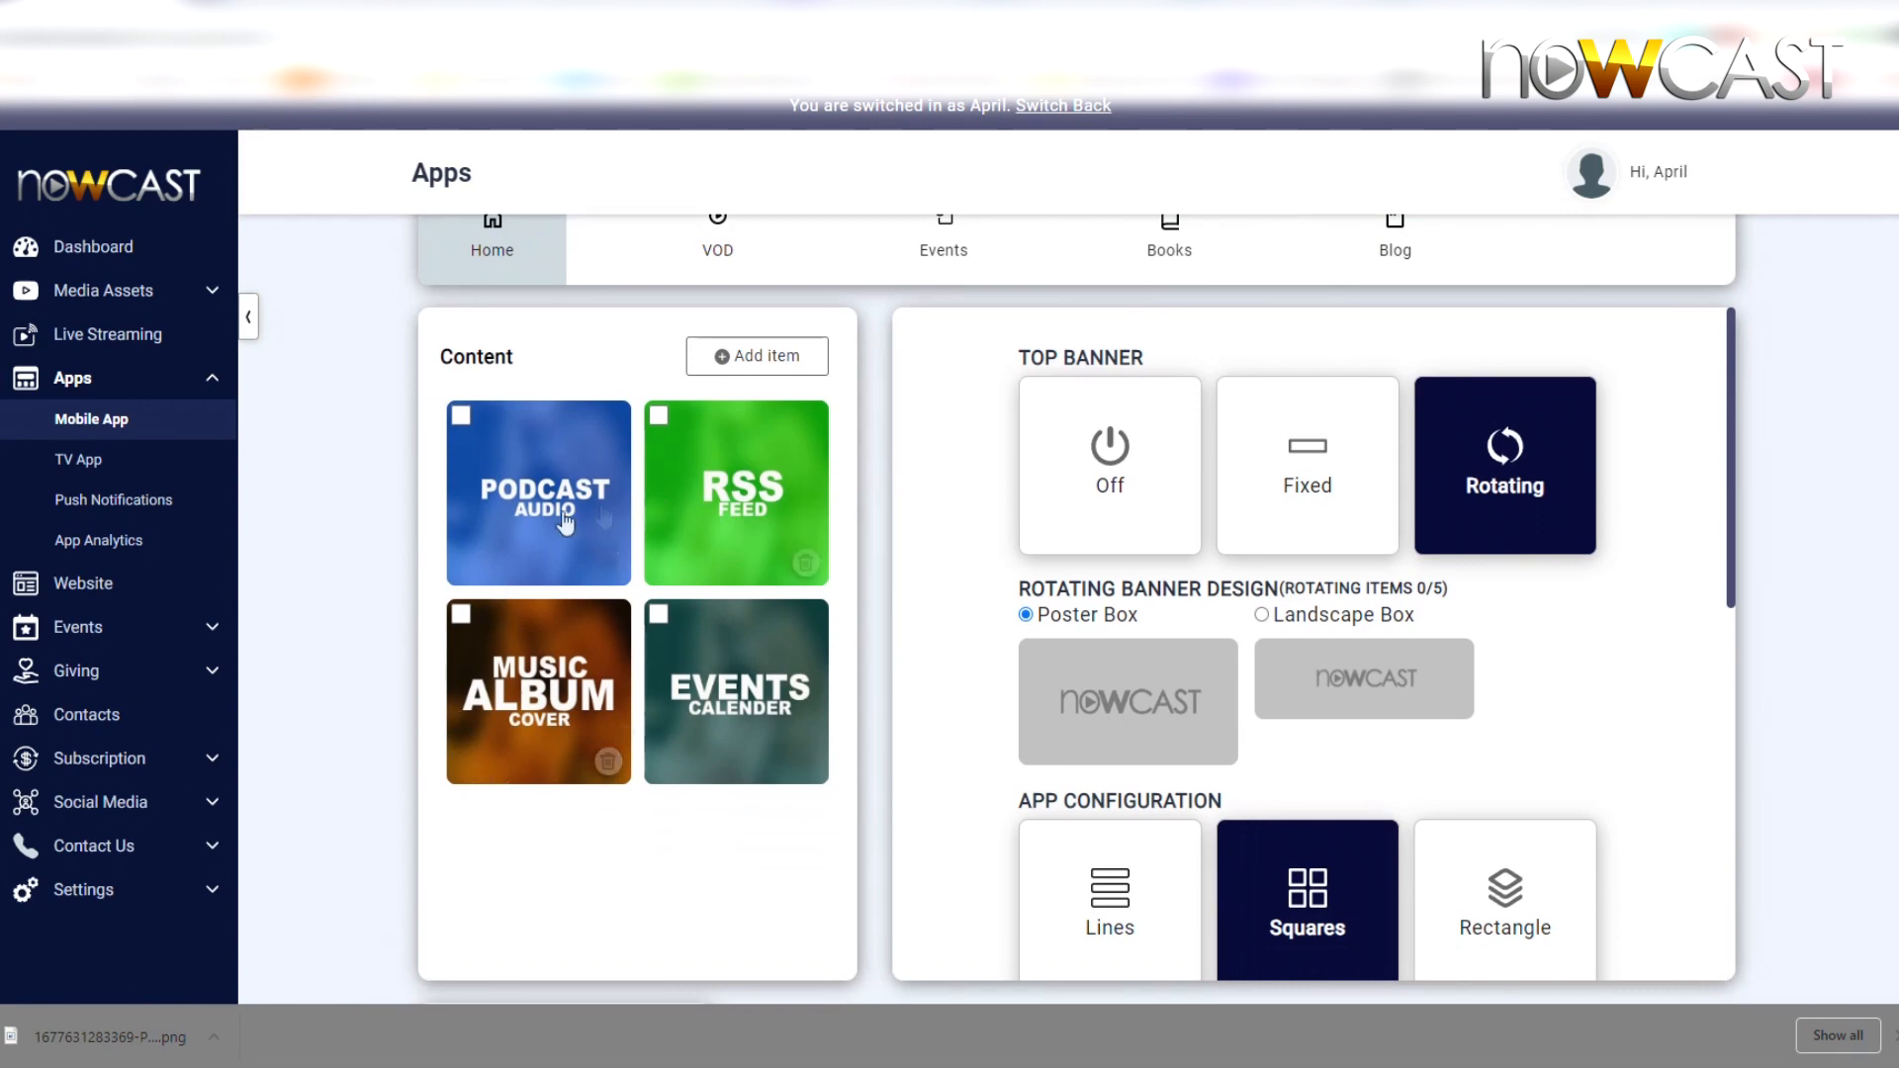
left_click(754, 358)
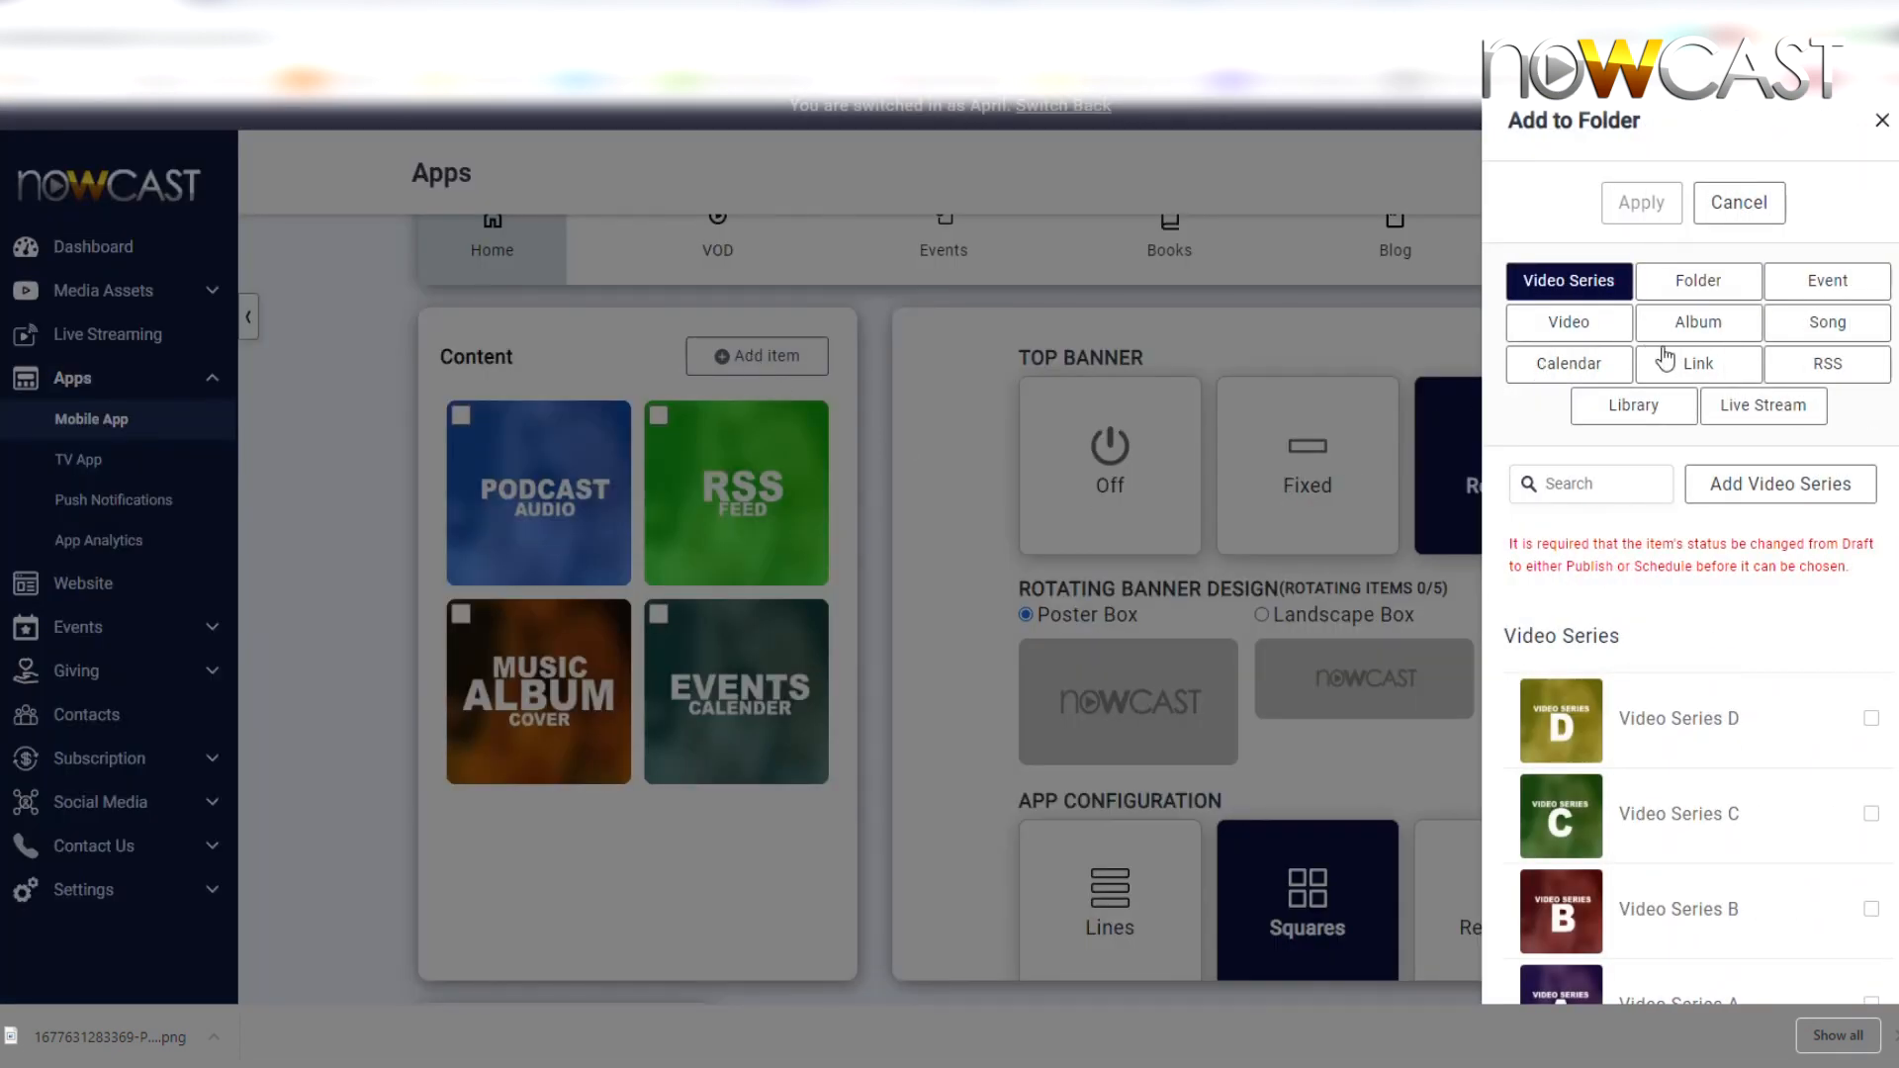
left_click(1883, 122)
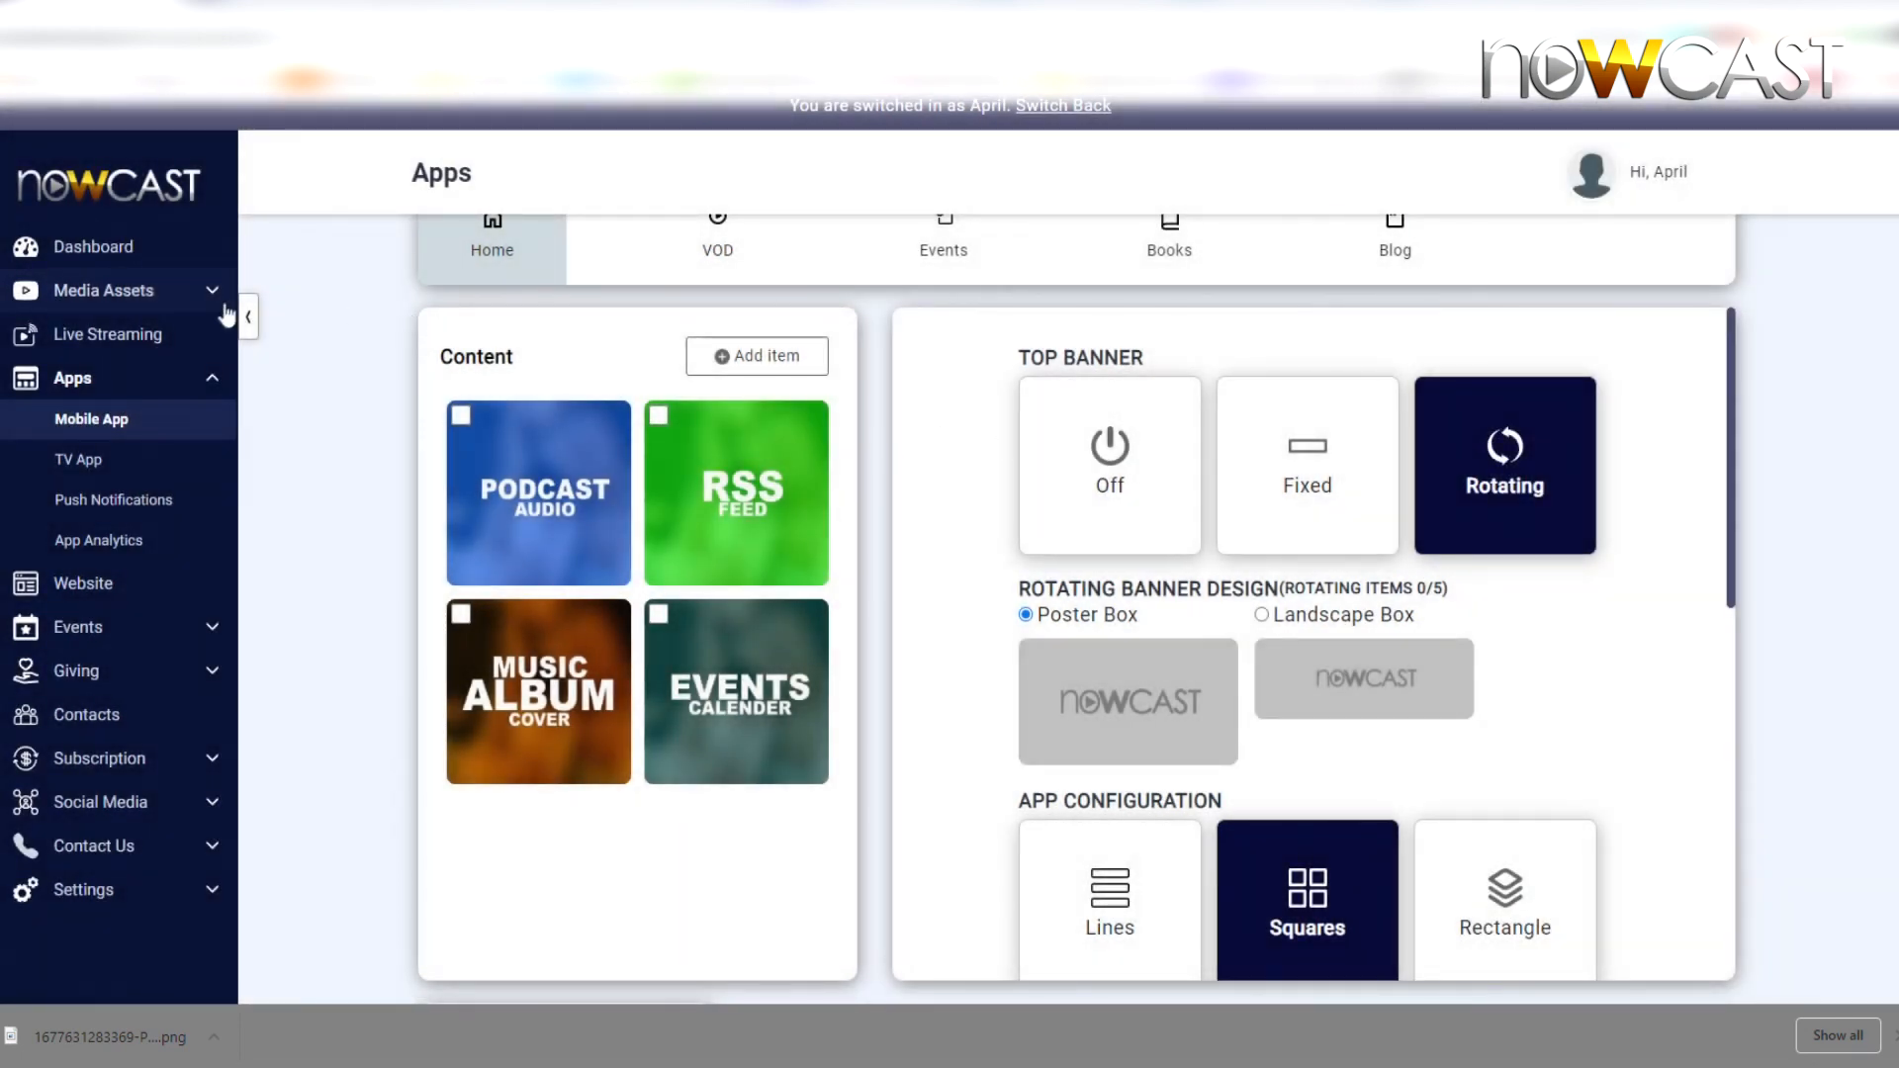
Go to Media Assets > Links and start a new link item
left_click(178, 297)
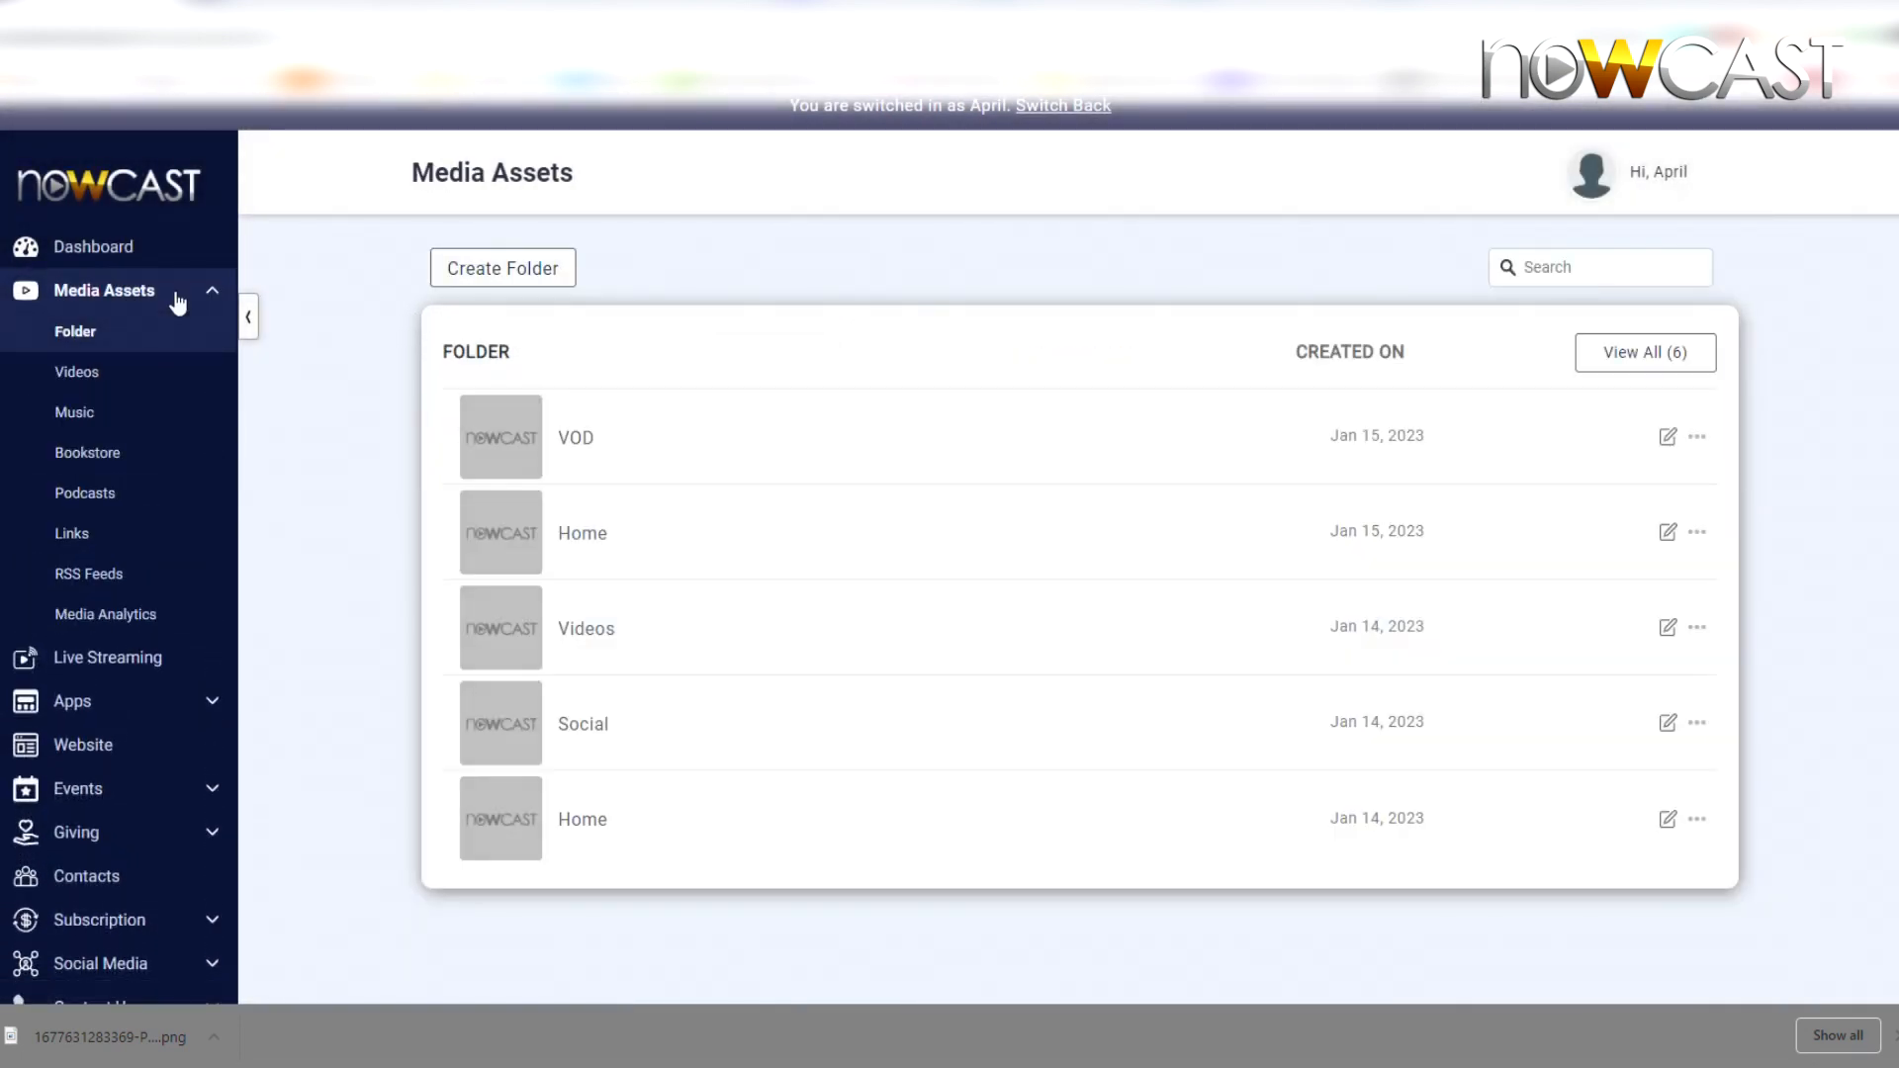
left_click(60, 539)
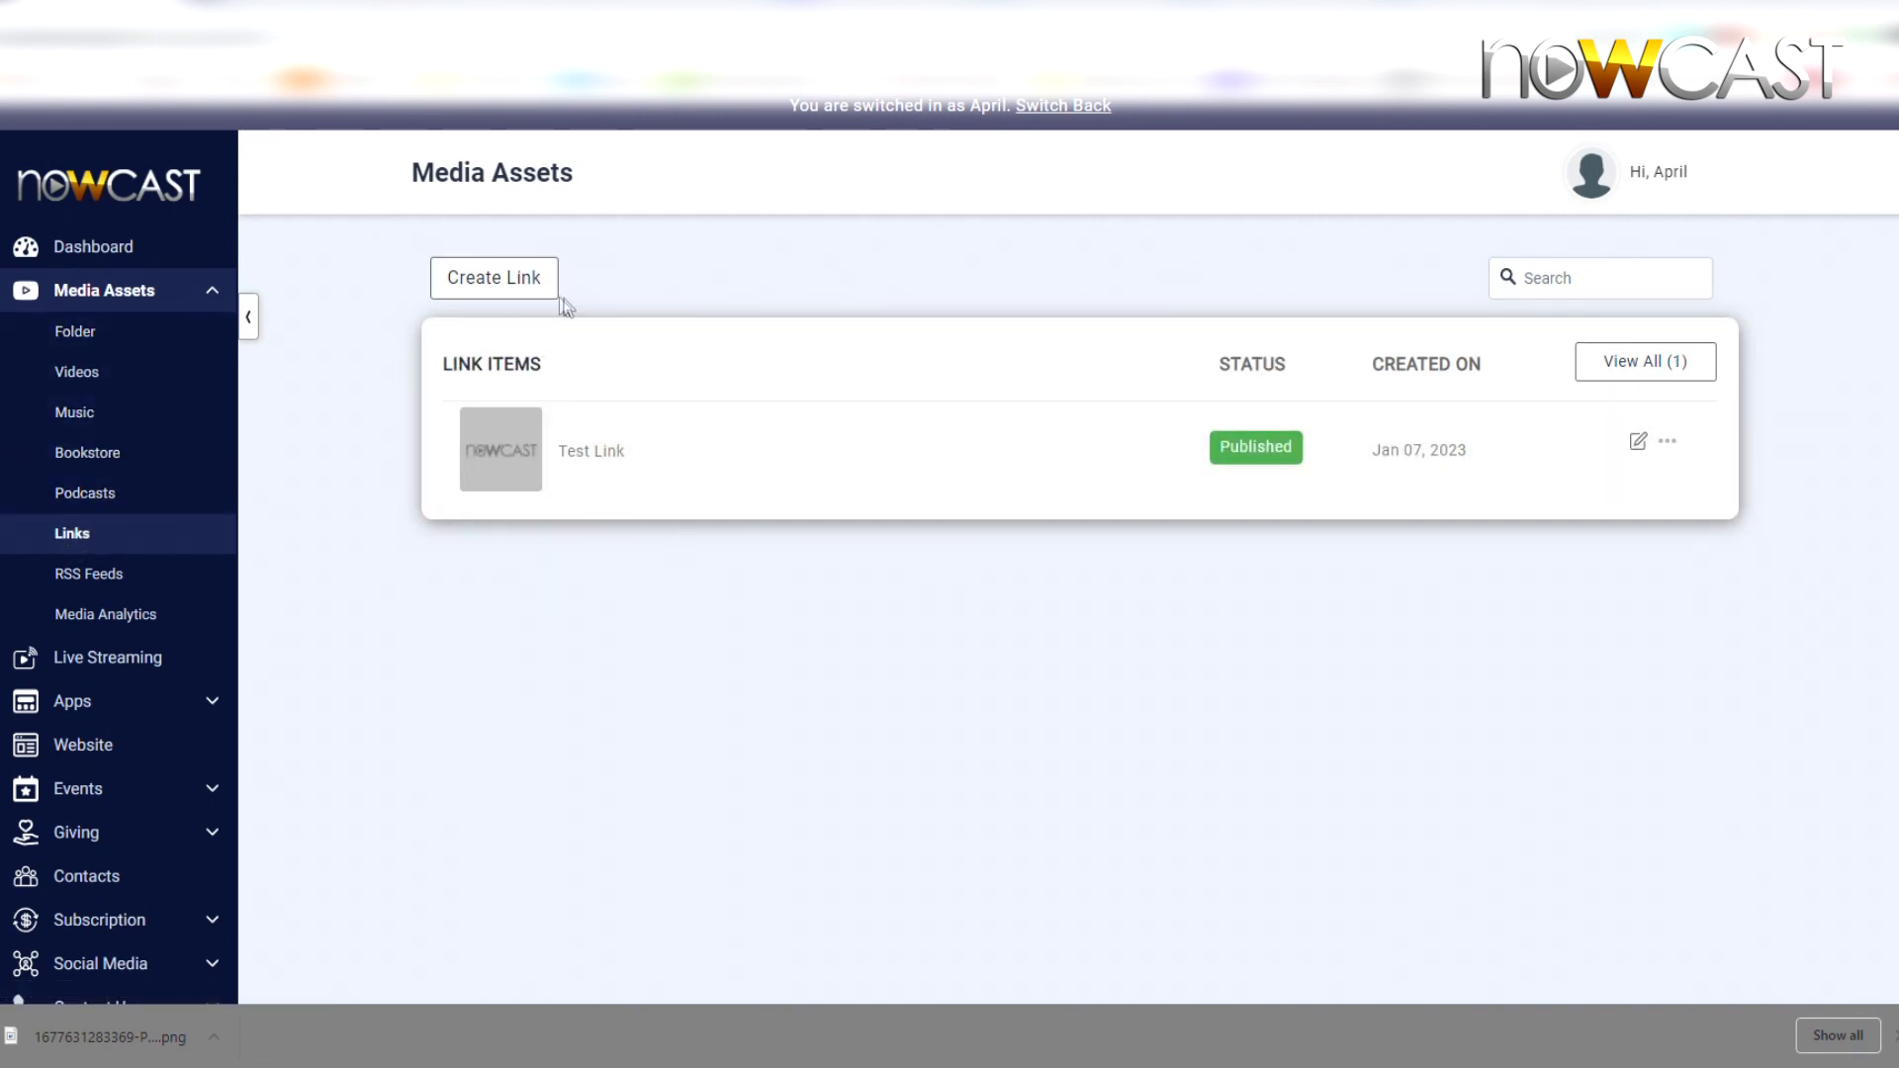
left_click(524, 284)
Create the link item with the title 'Link Test'
left_click(511, 359)
type("Link Test")
left_click(542, 411)
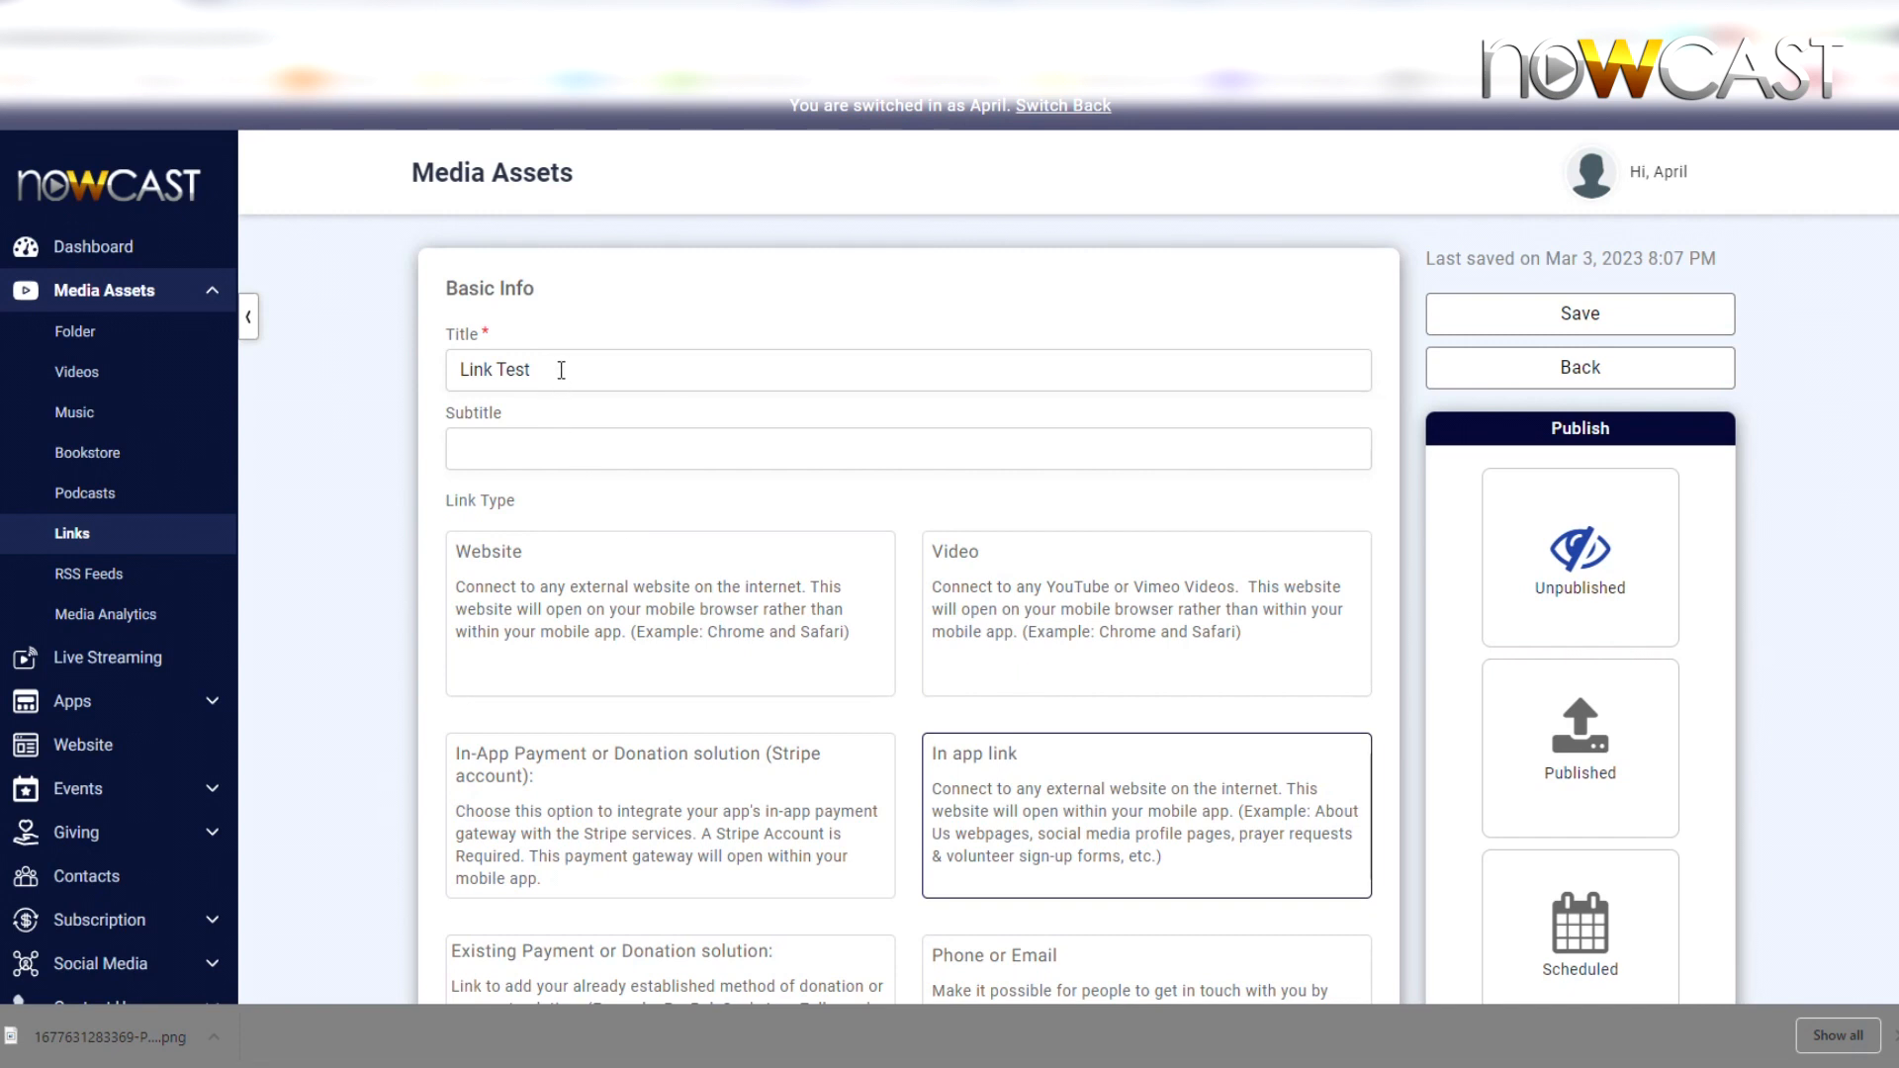
Enter 'Subtitle Goes Here' as the link's subtitle
left_click(539, 448)
type("Subtit")
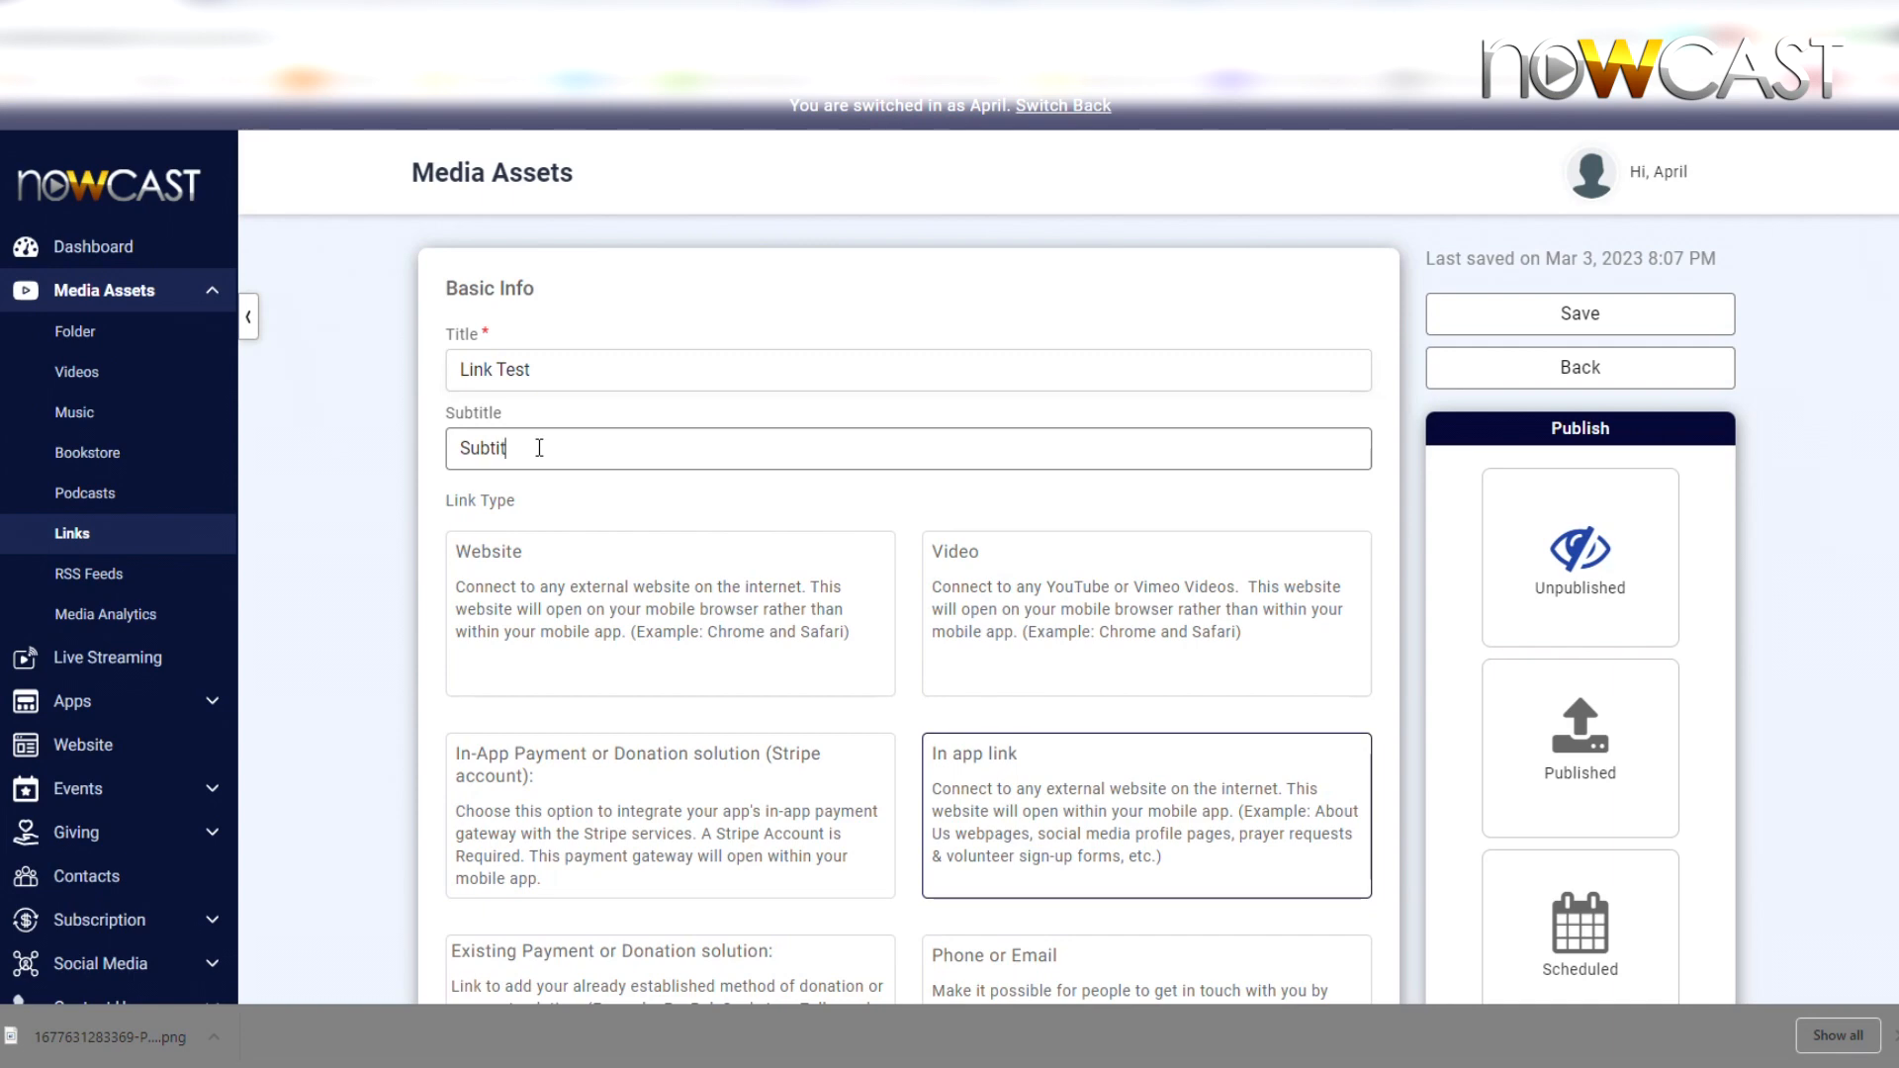
type("le Goes Here")
scroll(612, 449, "down", 1)
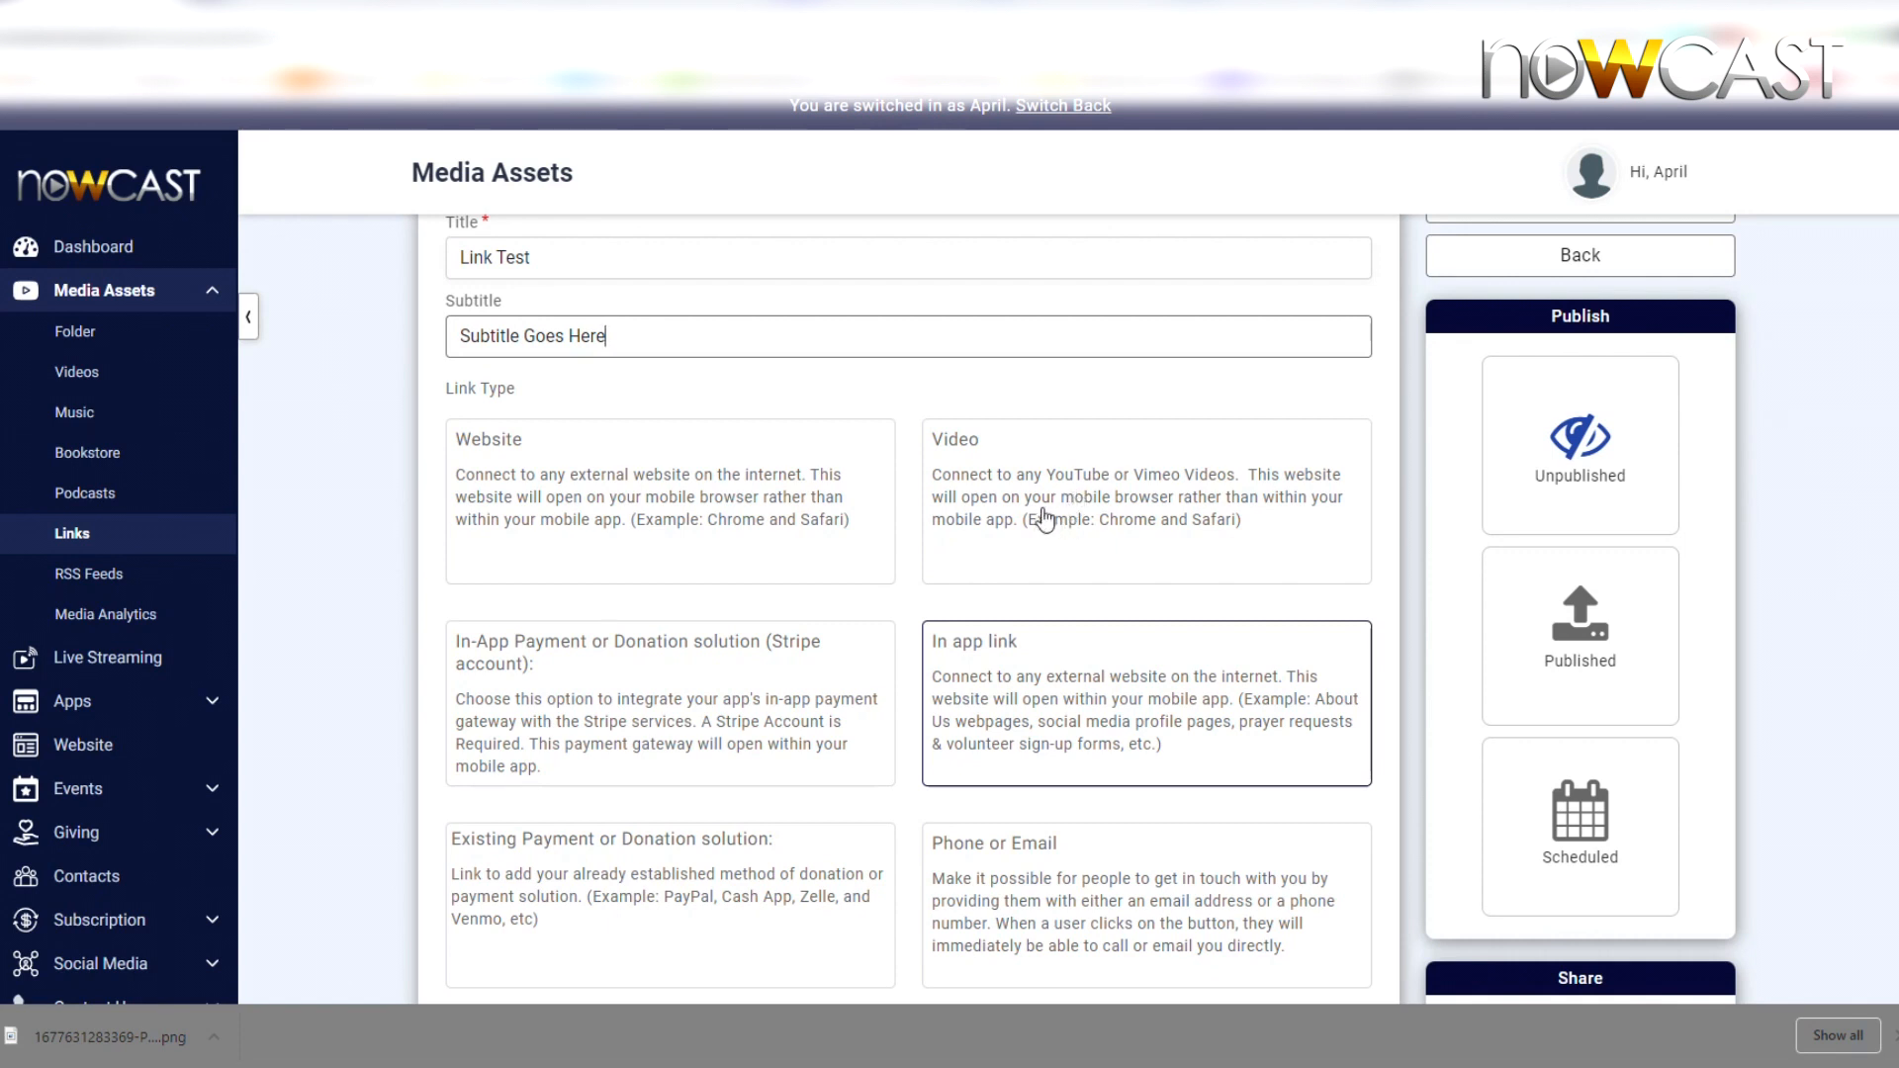
scroll(1043, 516, "down", 1)
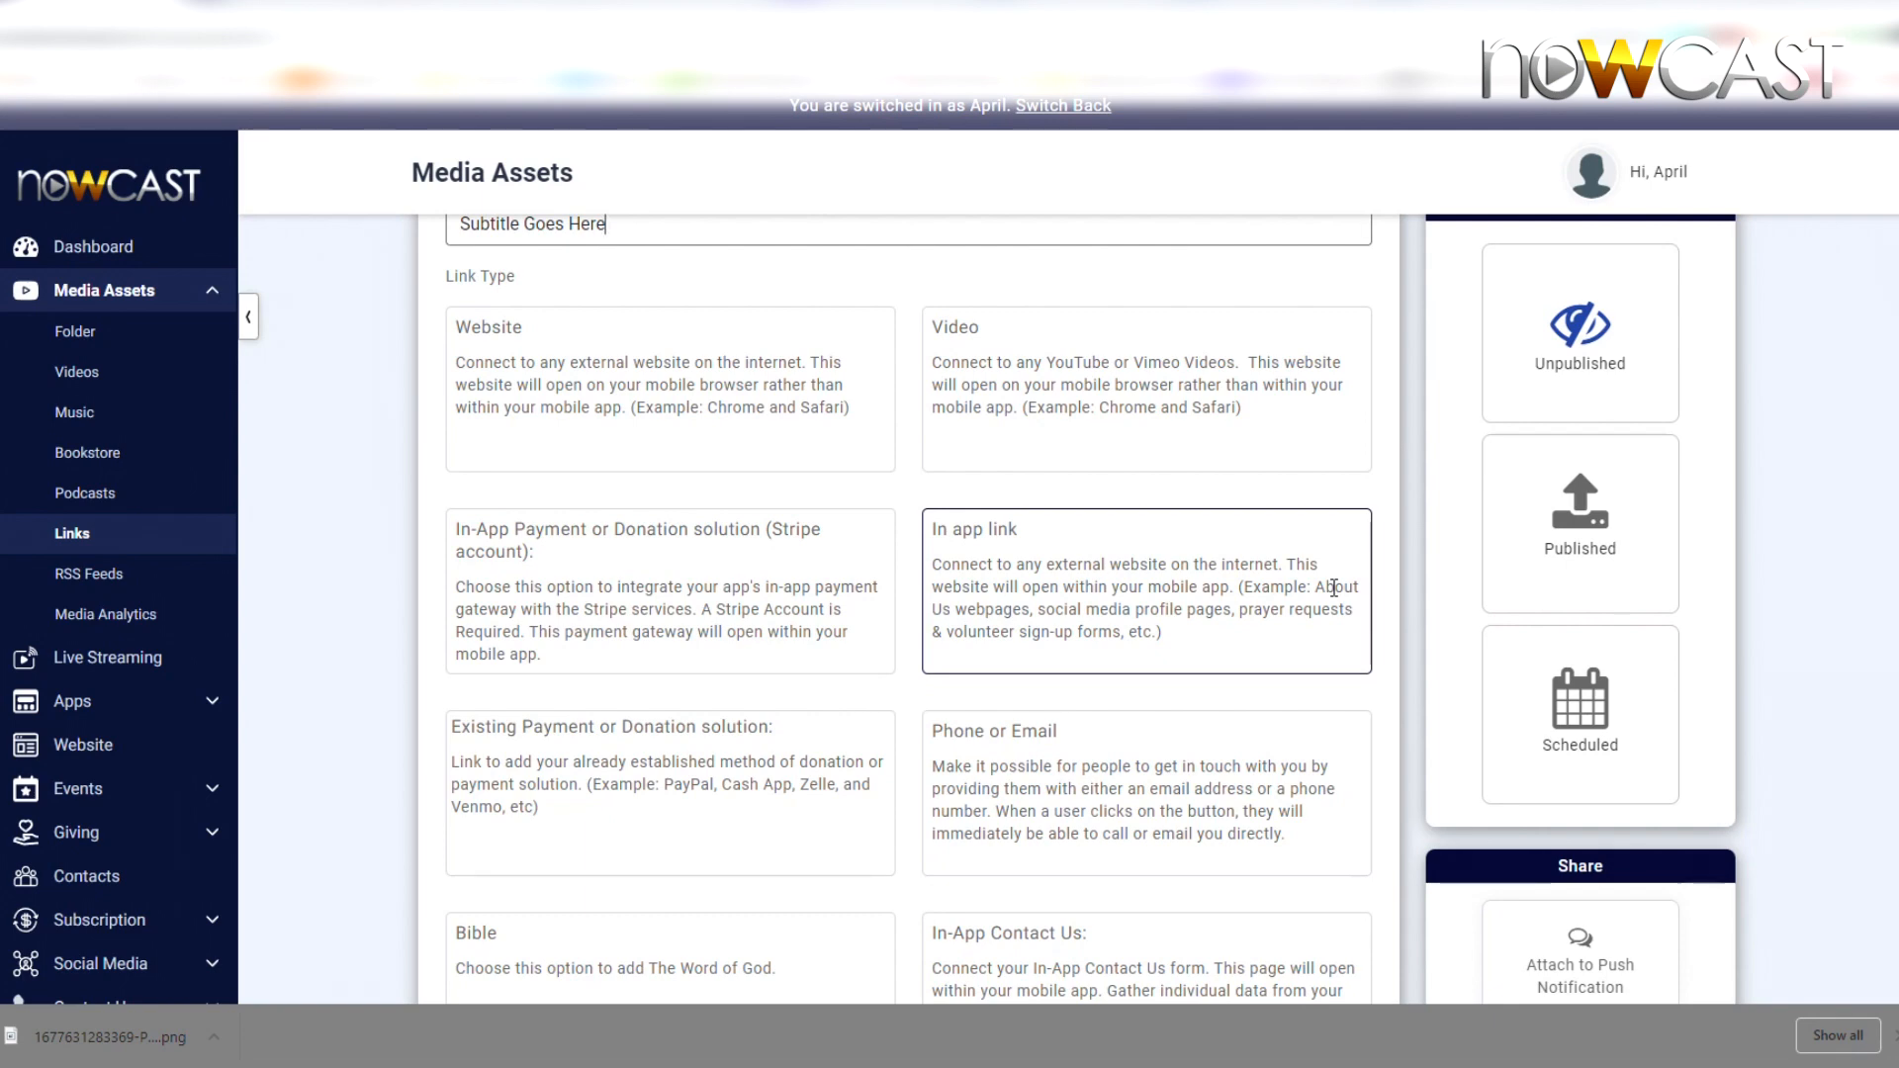
scroll(1333, 587, "down", 2)
scroll(1145, 633, "up", 1)
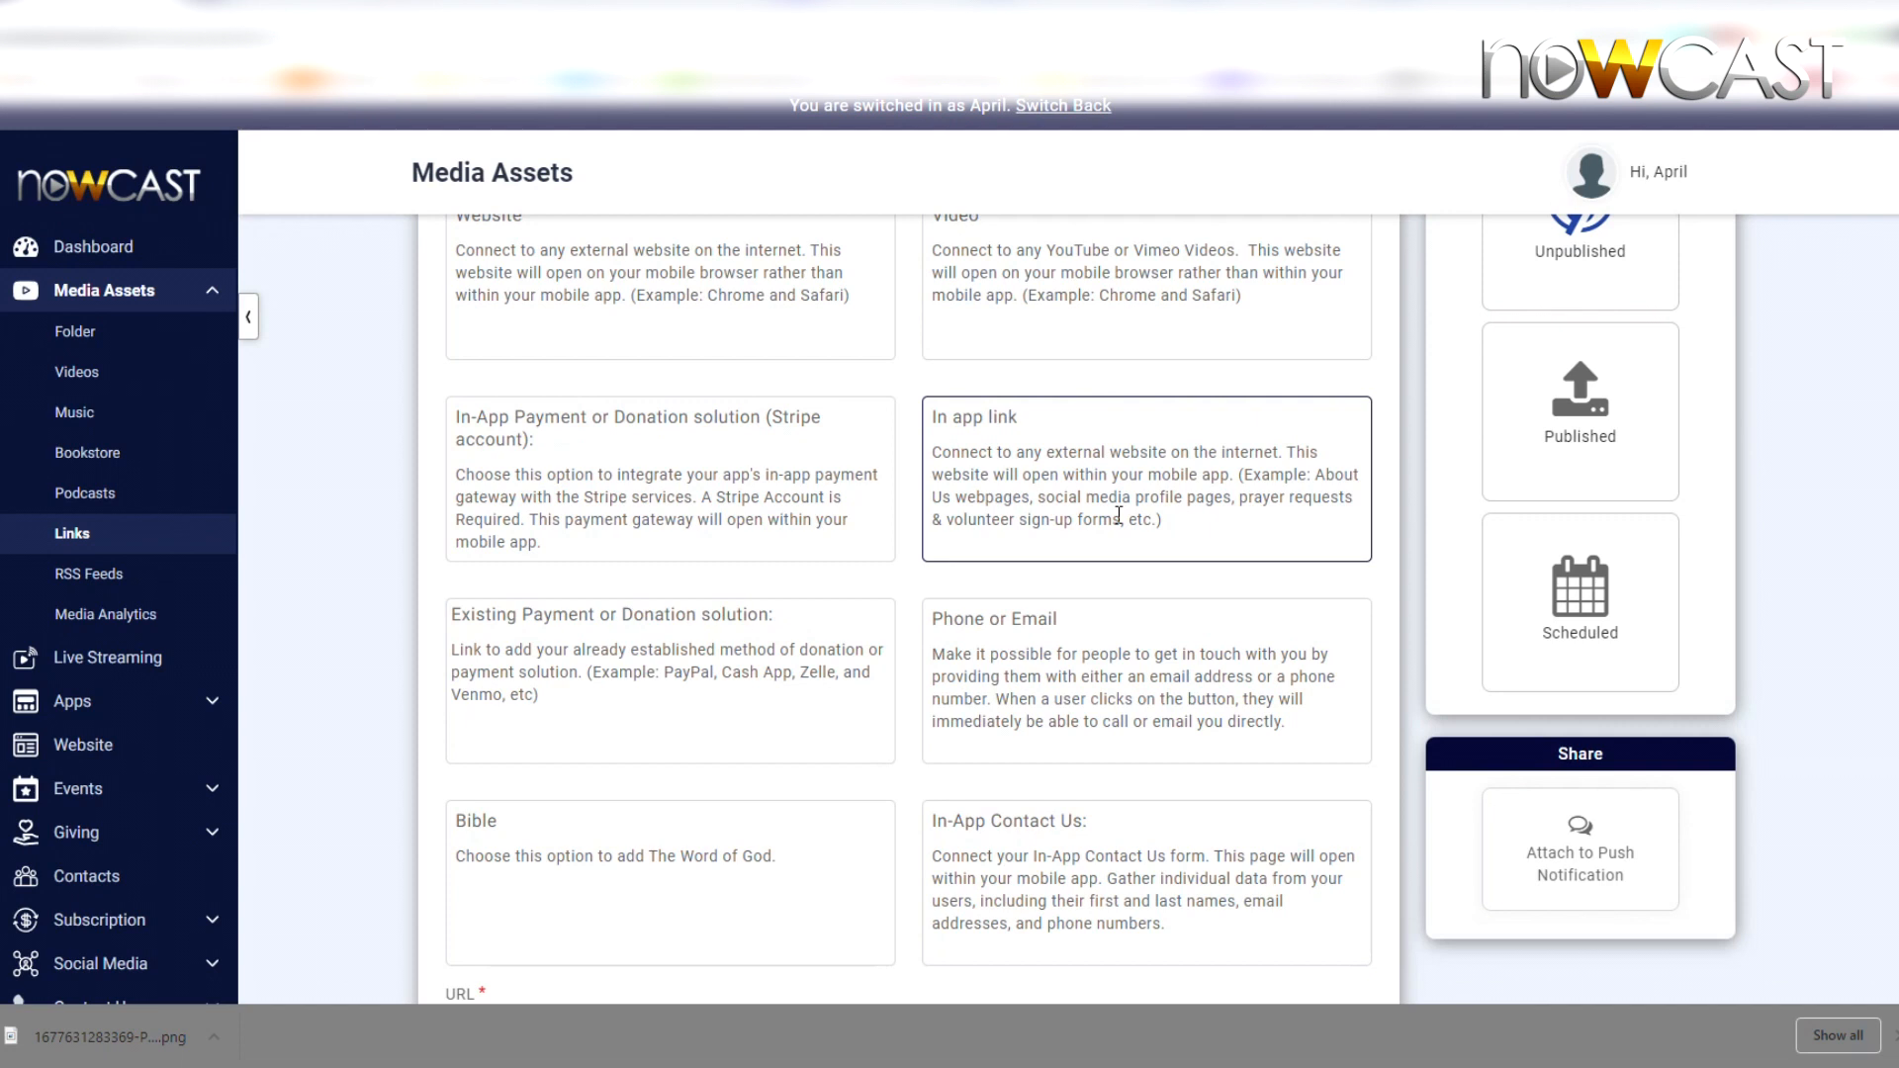
scroll(1118, 514, "down", 1)
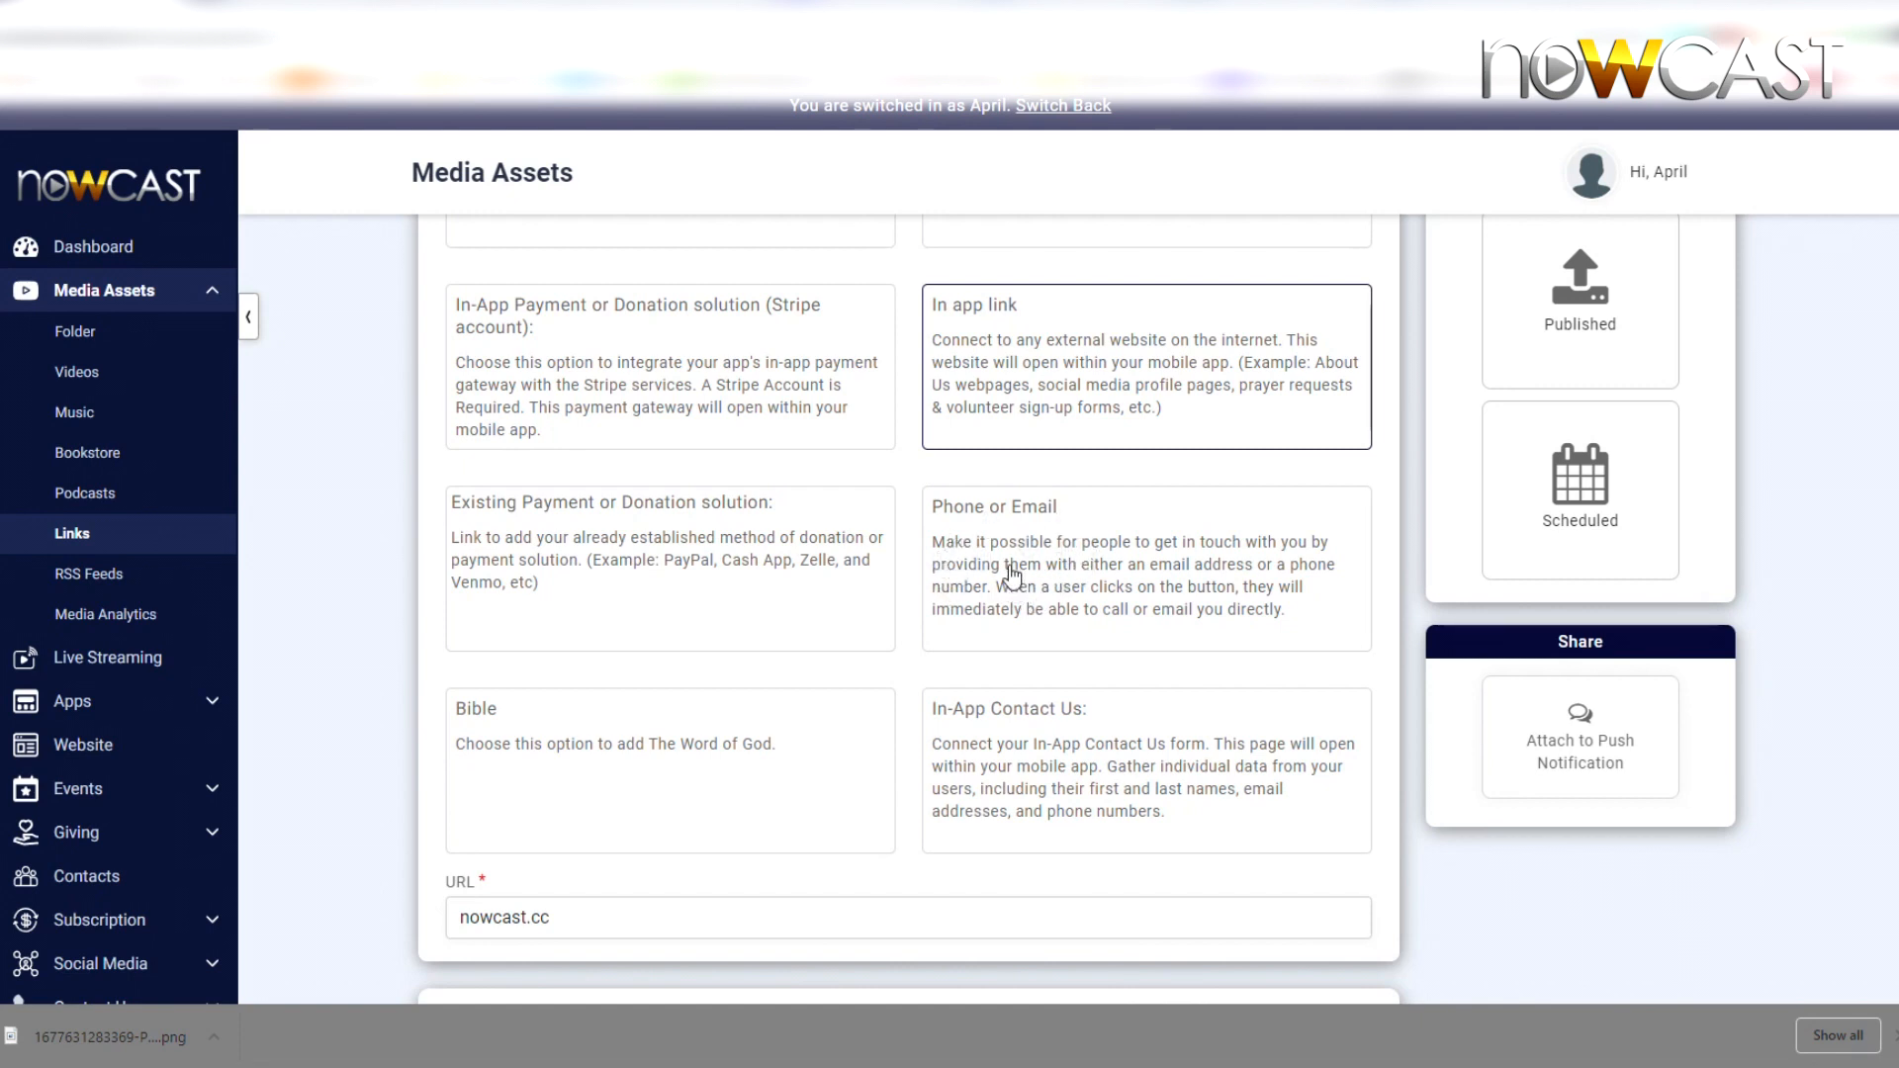
scroll(1011, 574, "down", 1)
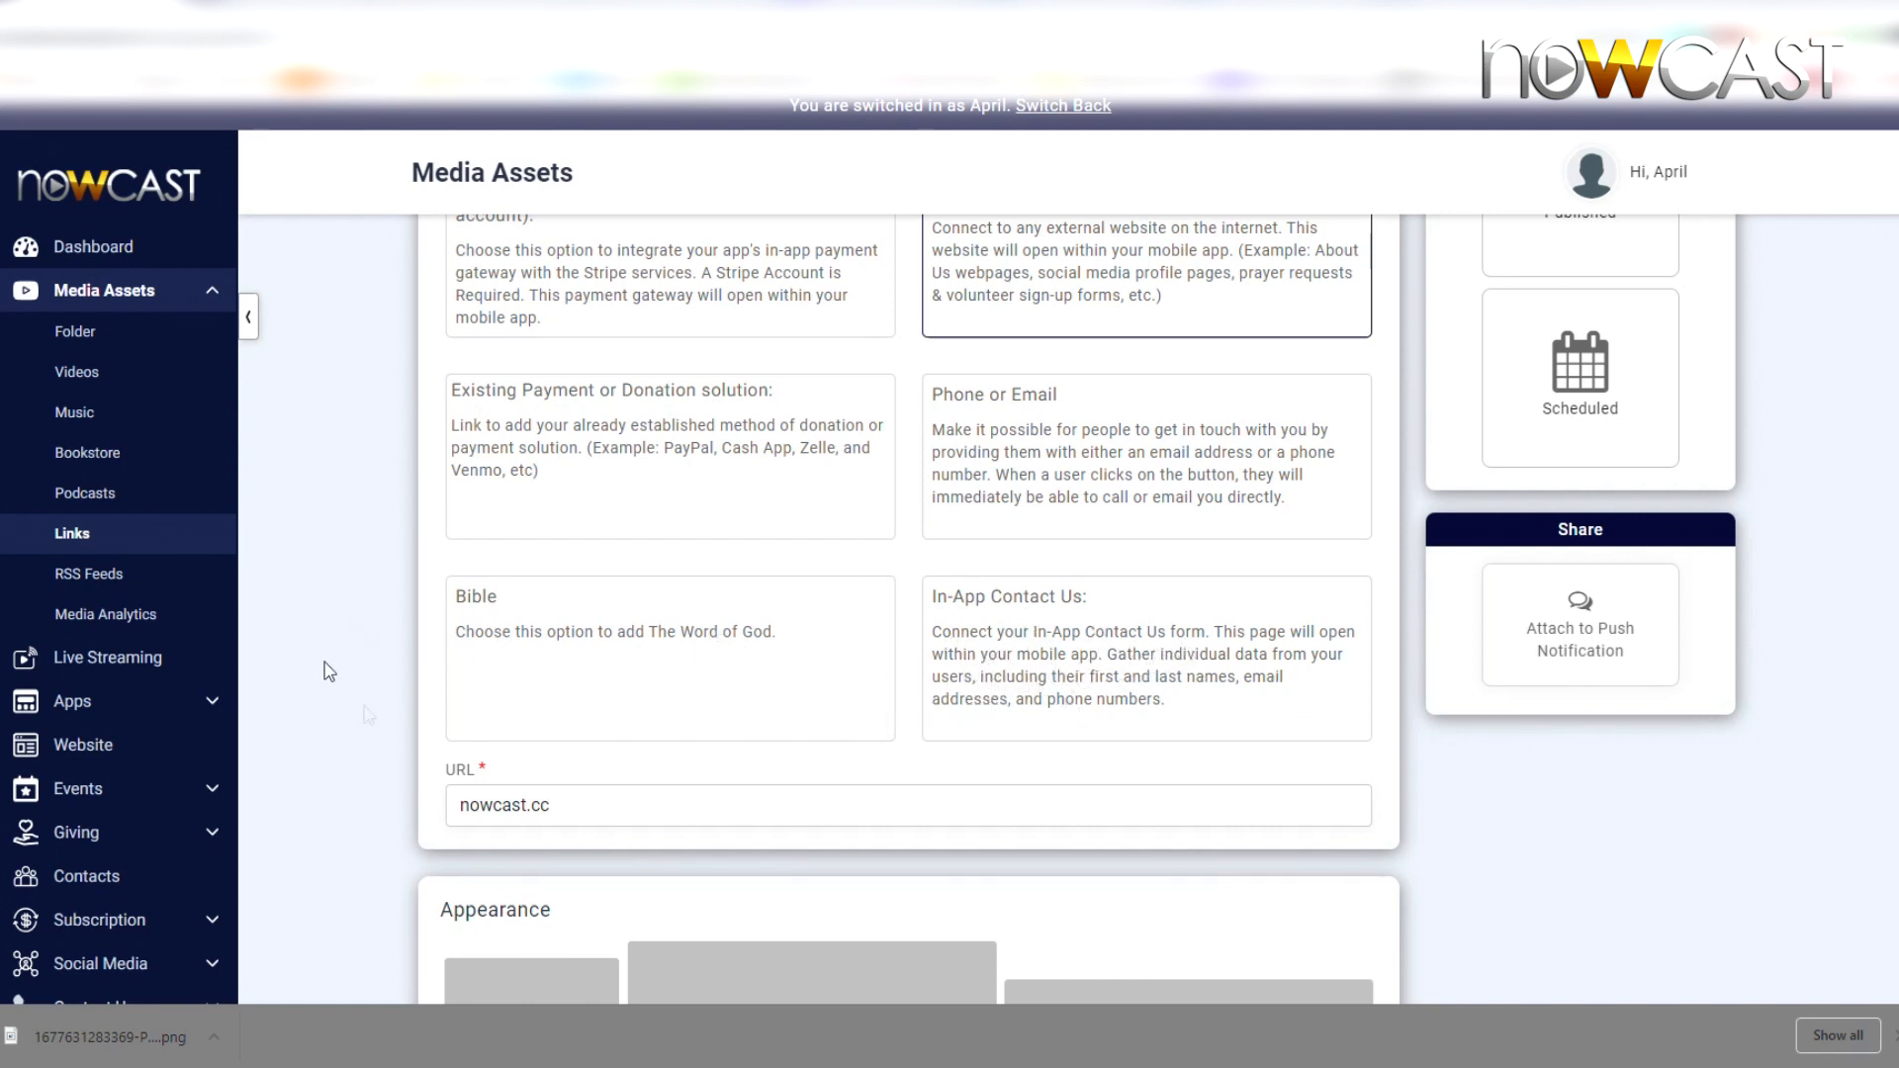
scroll(1194, 618, "down", 1)
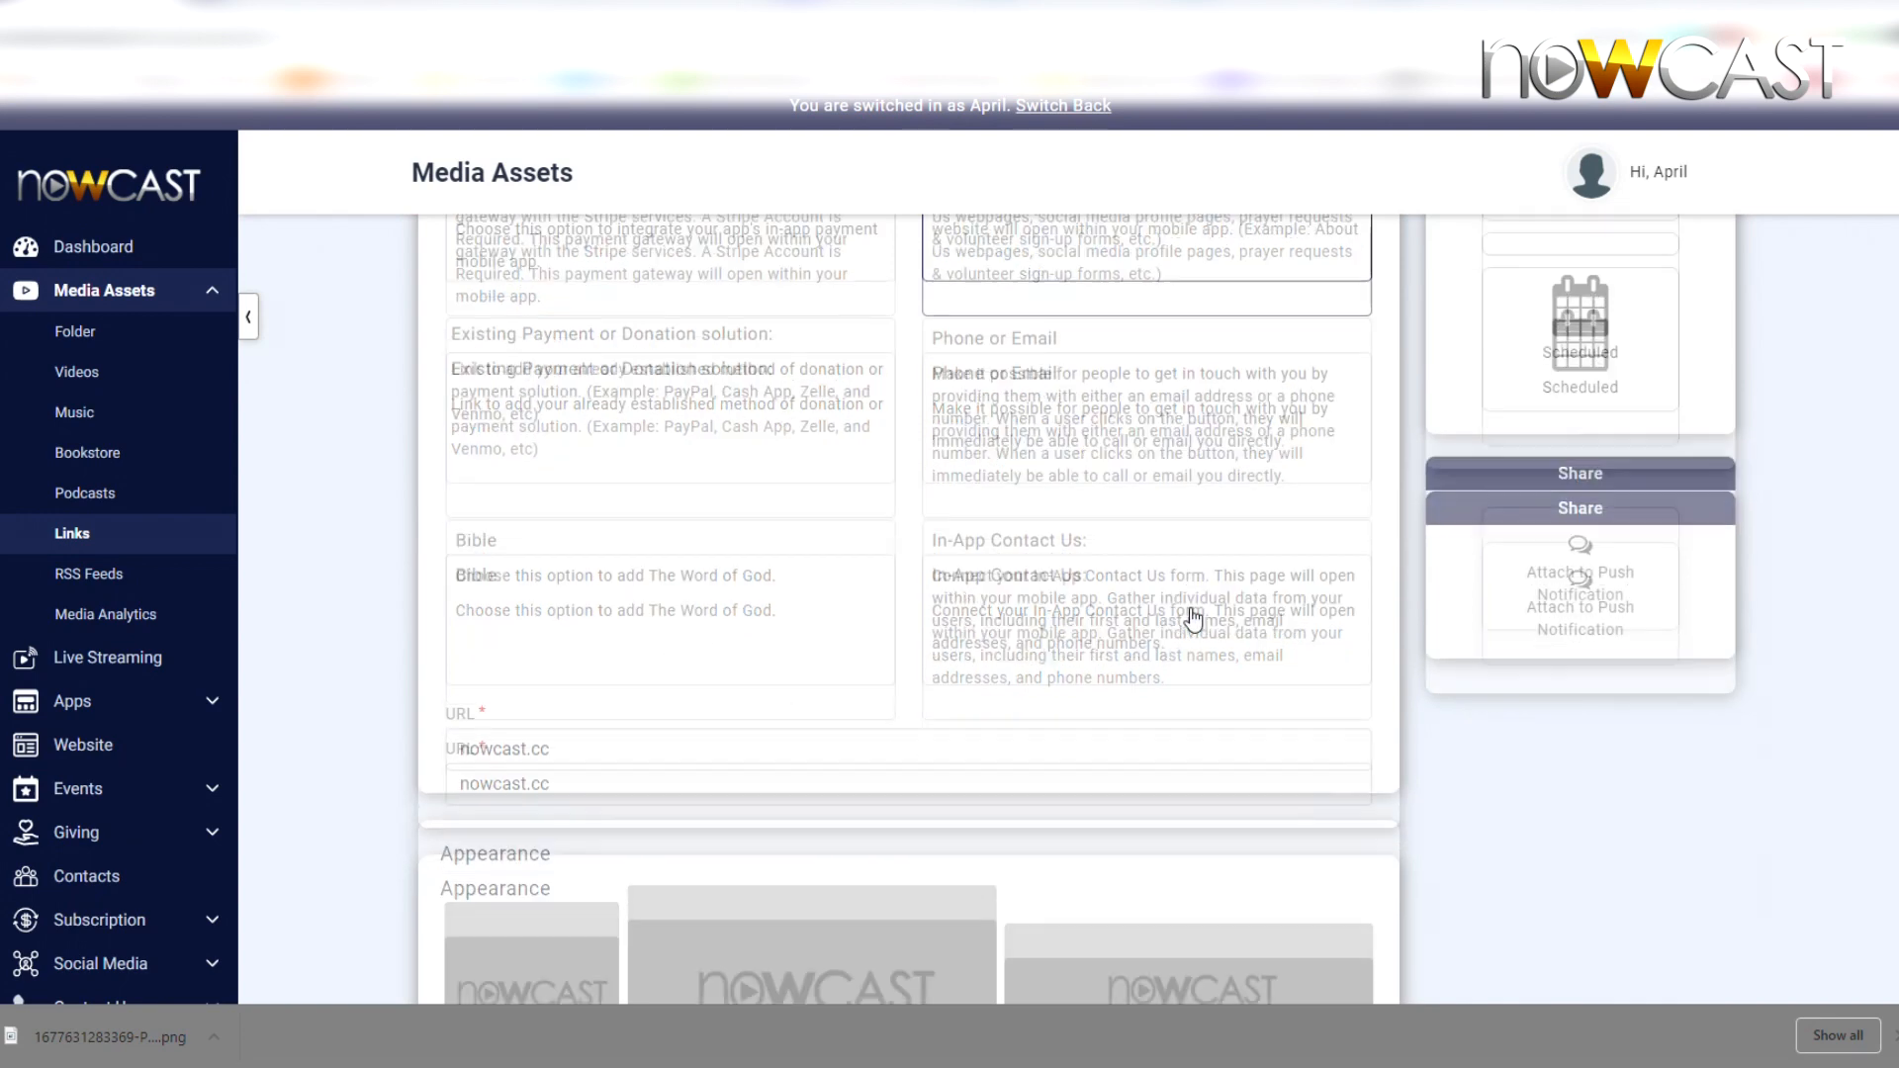
scroll(1194, 618, "down", 2)
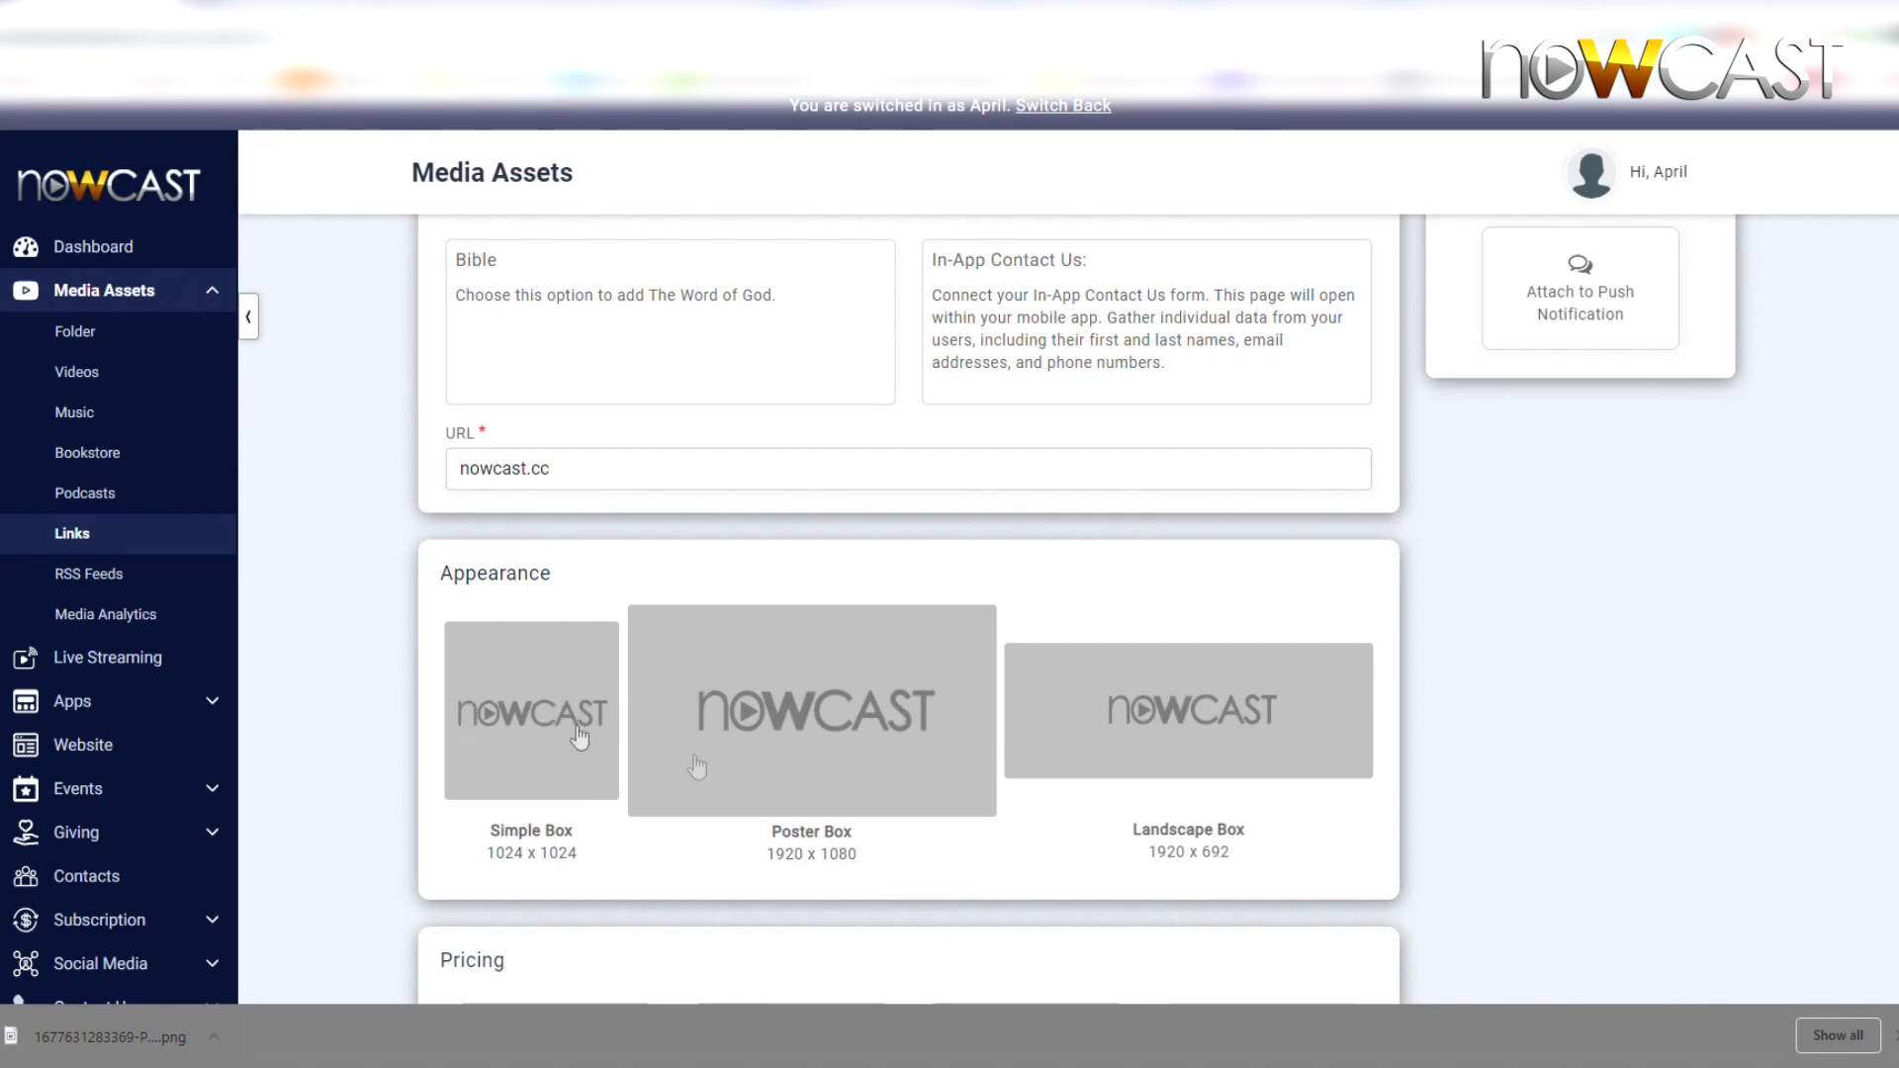
Upload and crop the Links PNG from Media Assets/Links, applying it to the 1024 x 1024 Simple Box
left_click(509, 707)
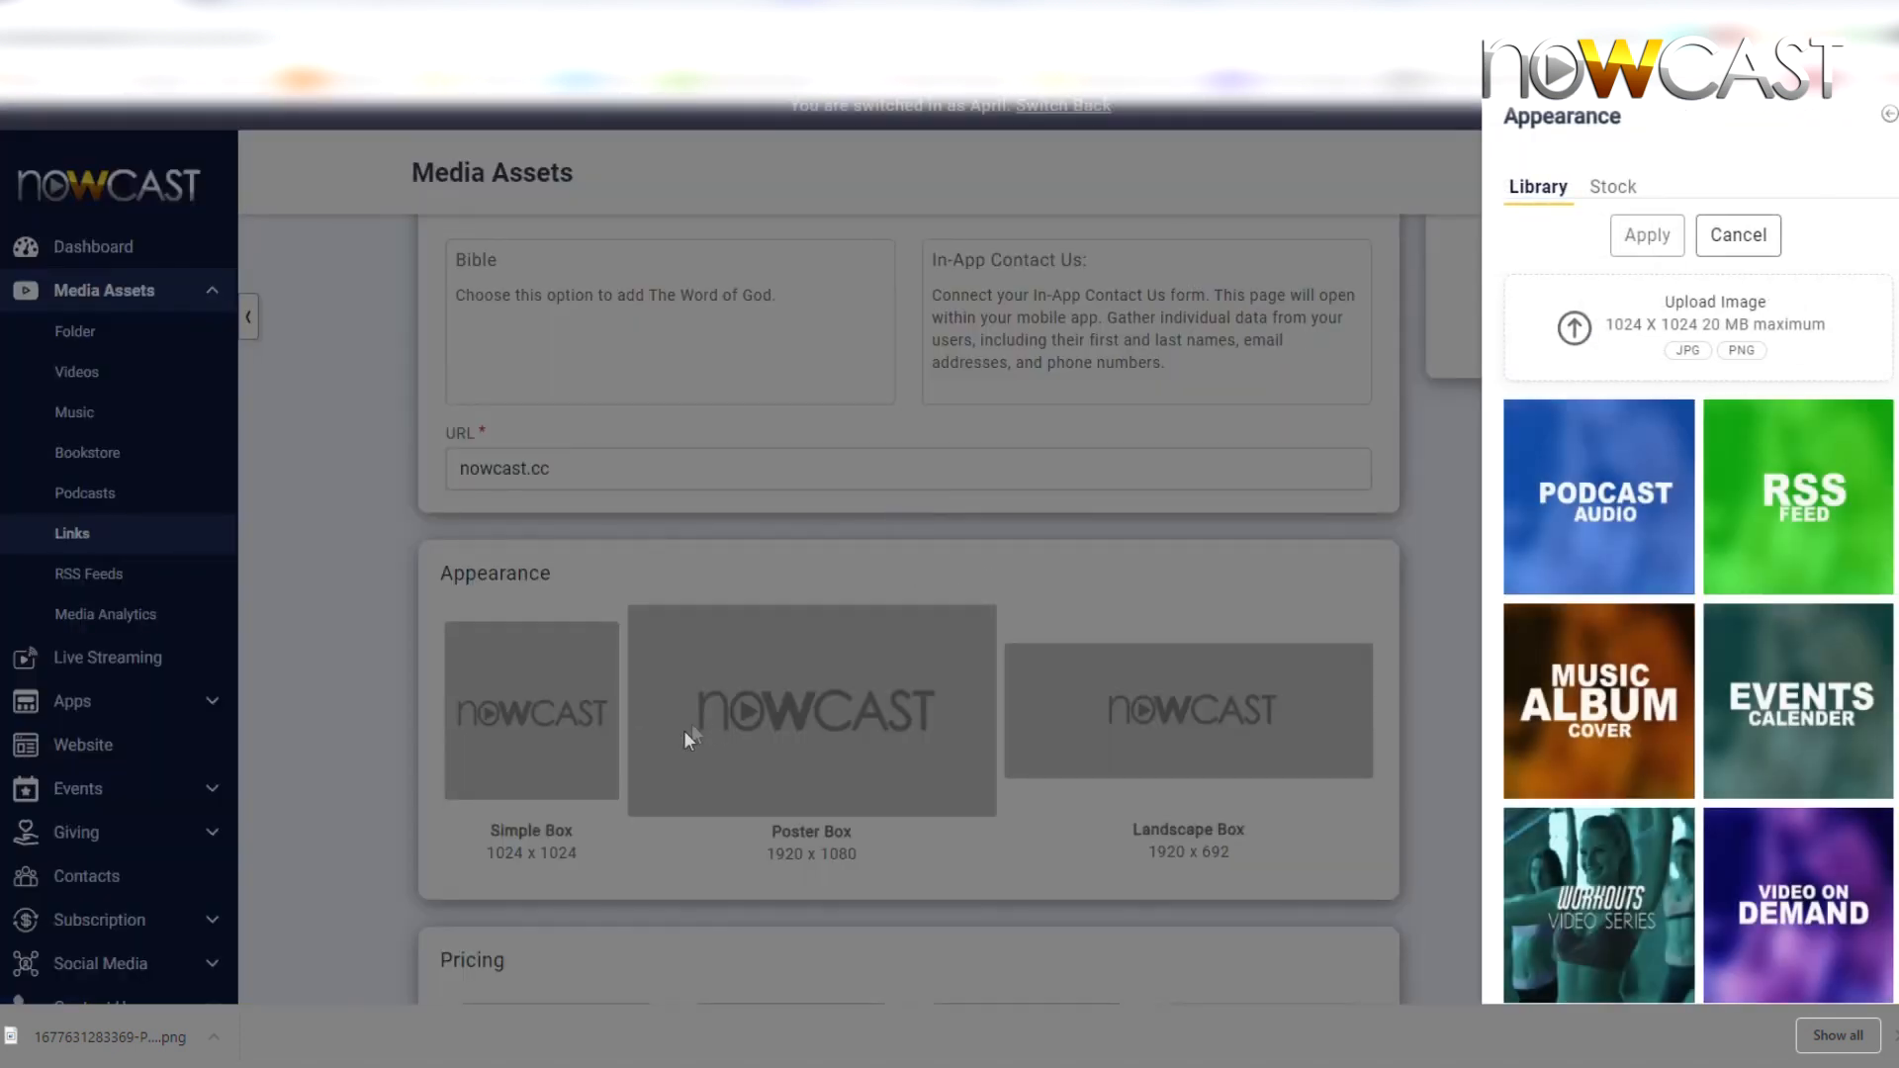
left_click(1602, 347)
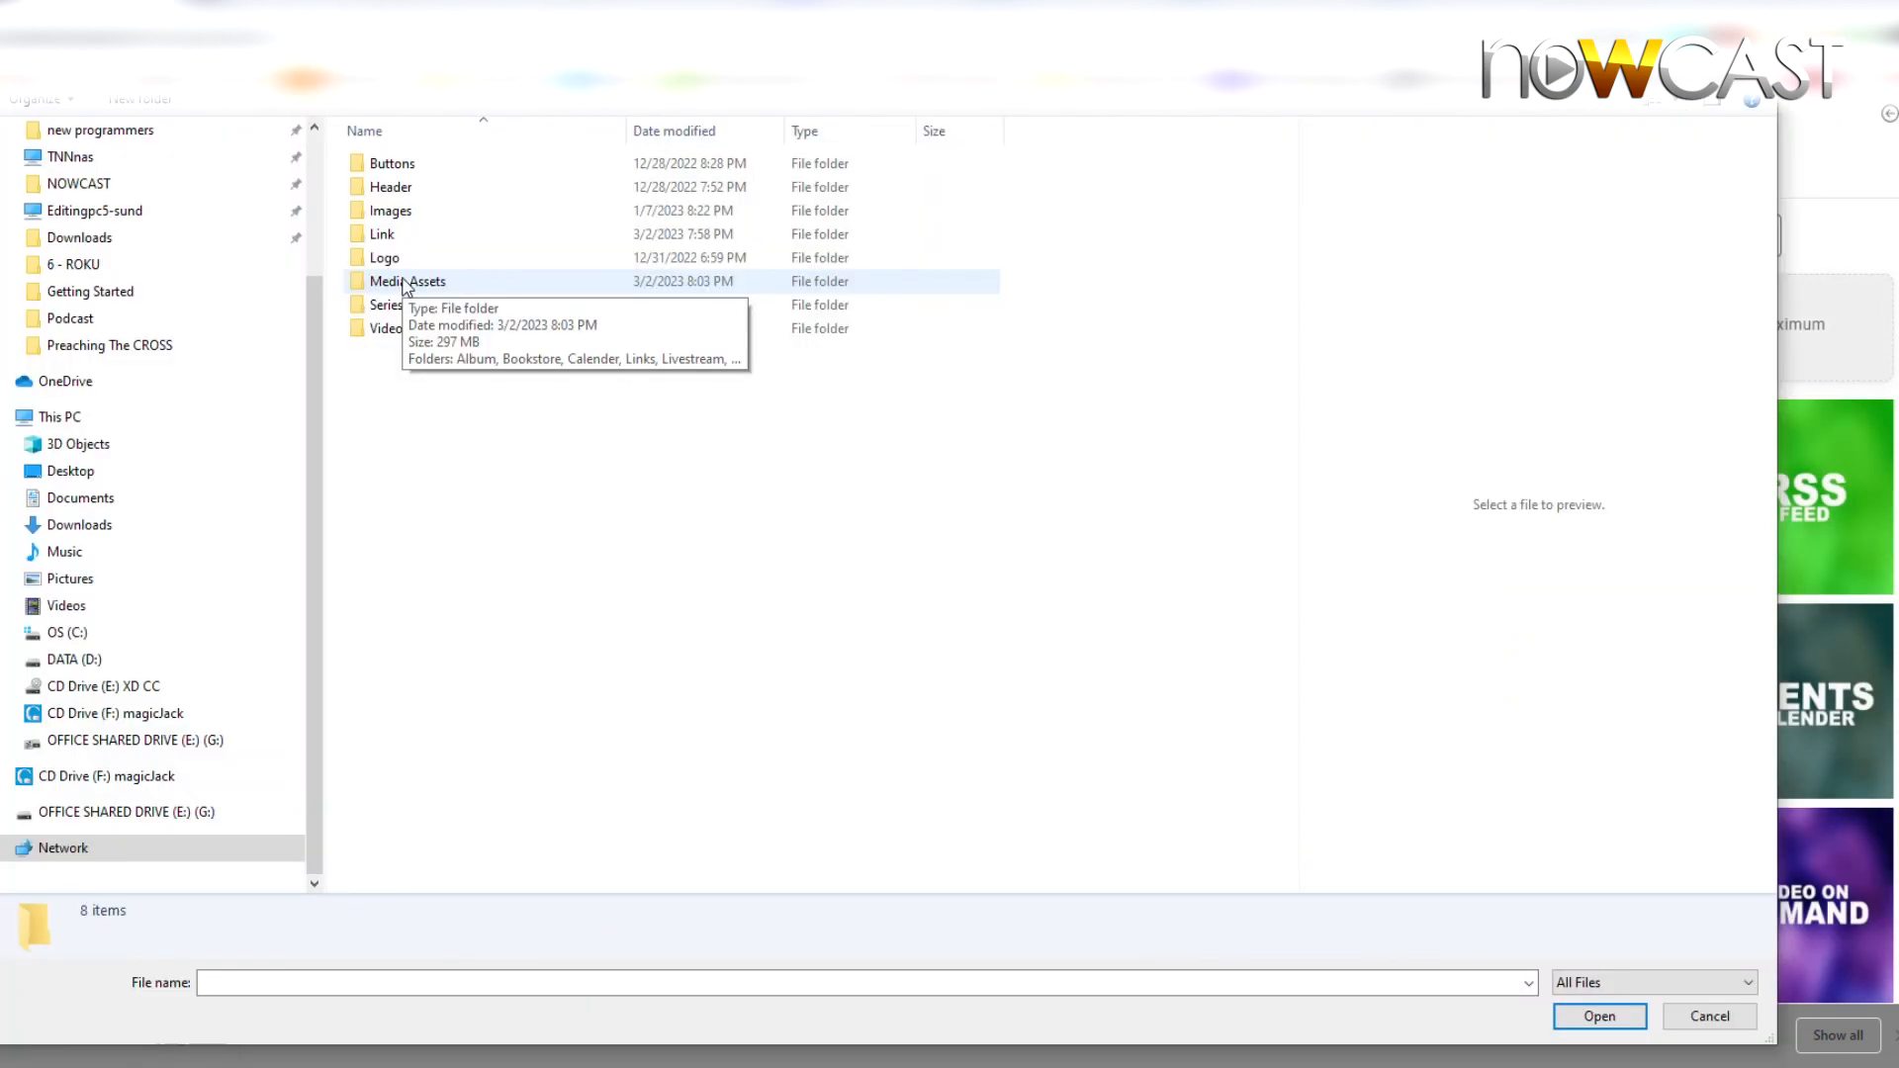
double_click(406, 282)
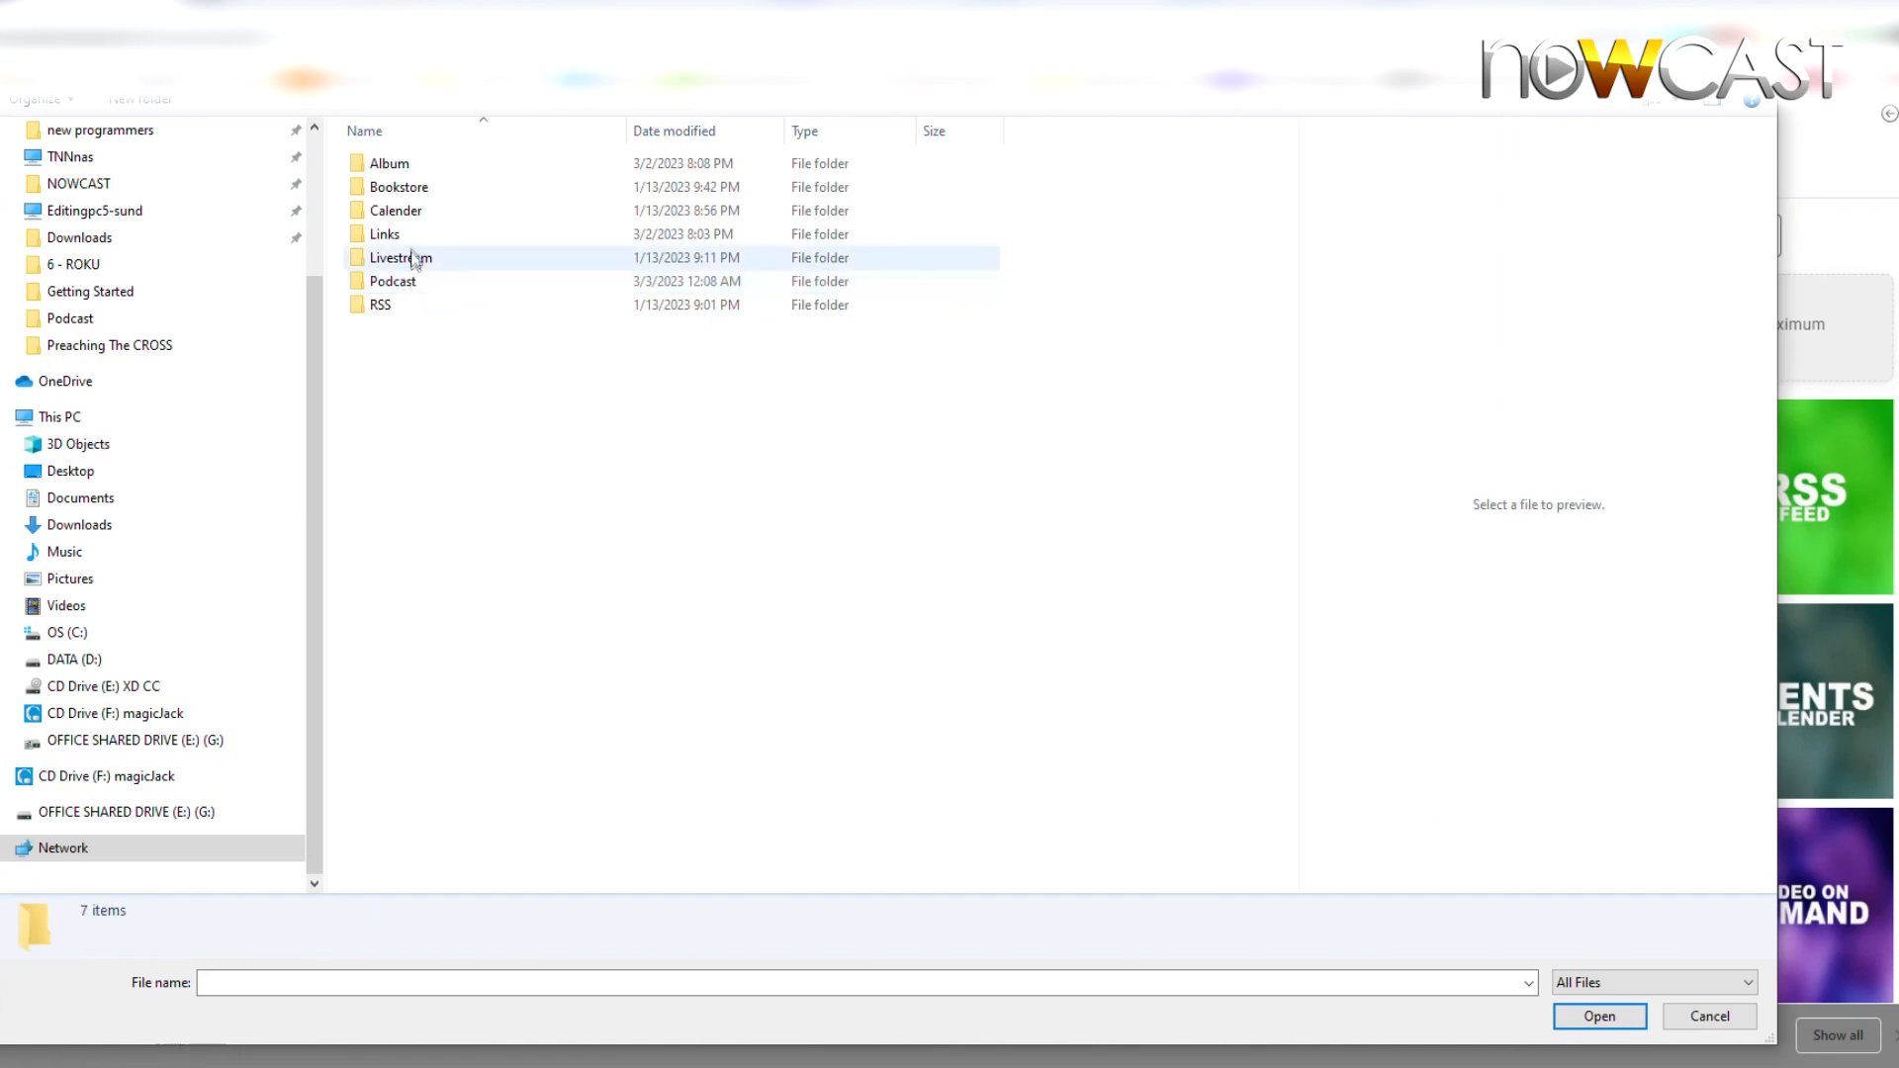
double_click(385, 234)
left_click(386, 211)
double_click(385, 212)
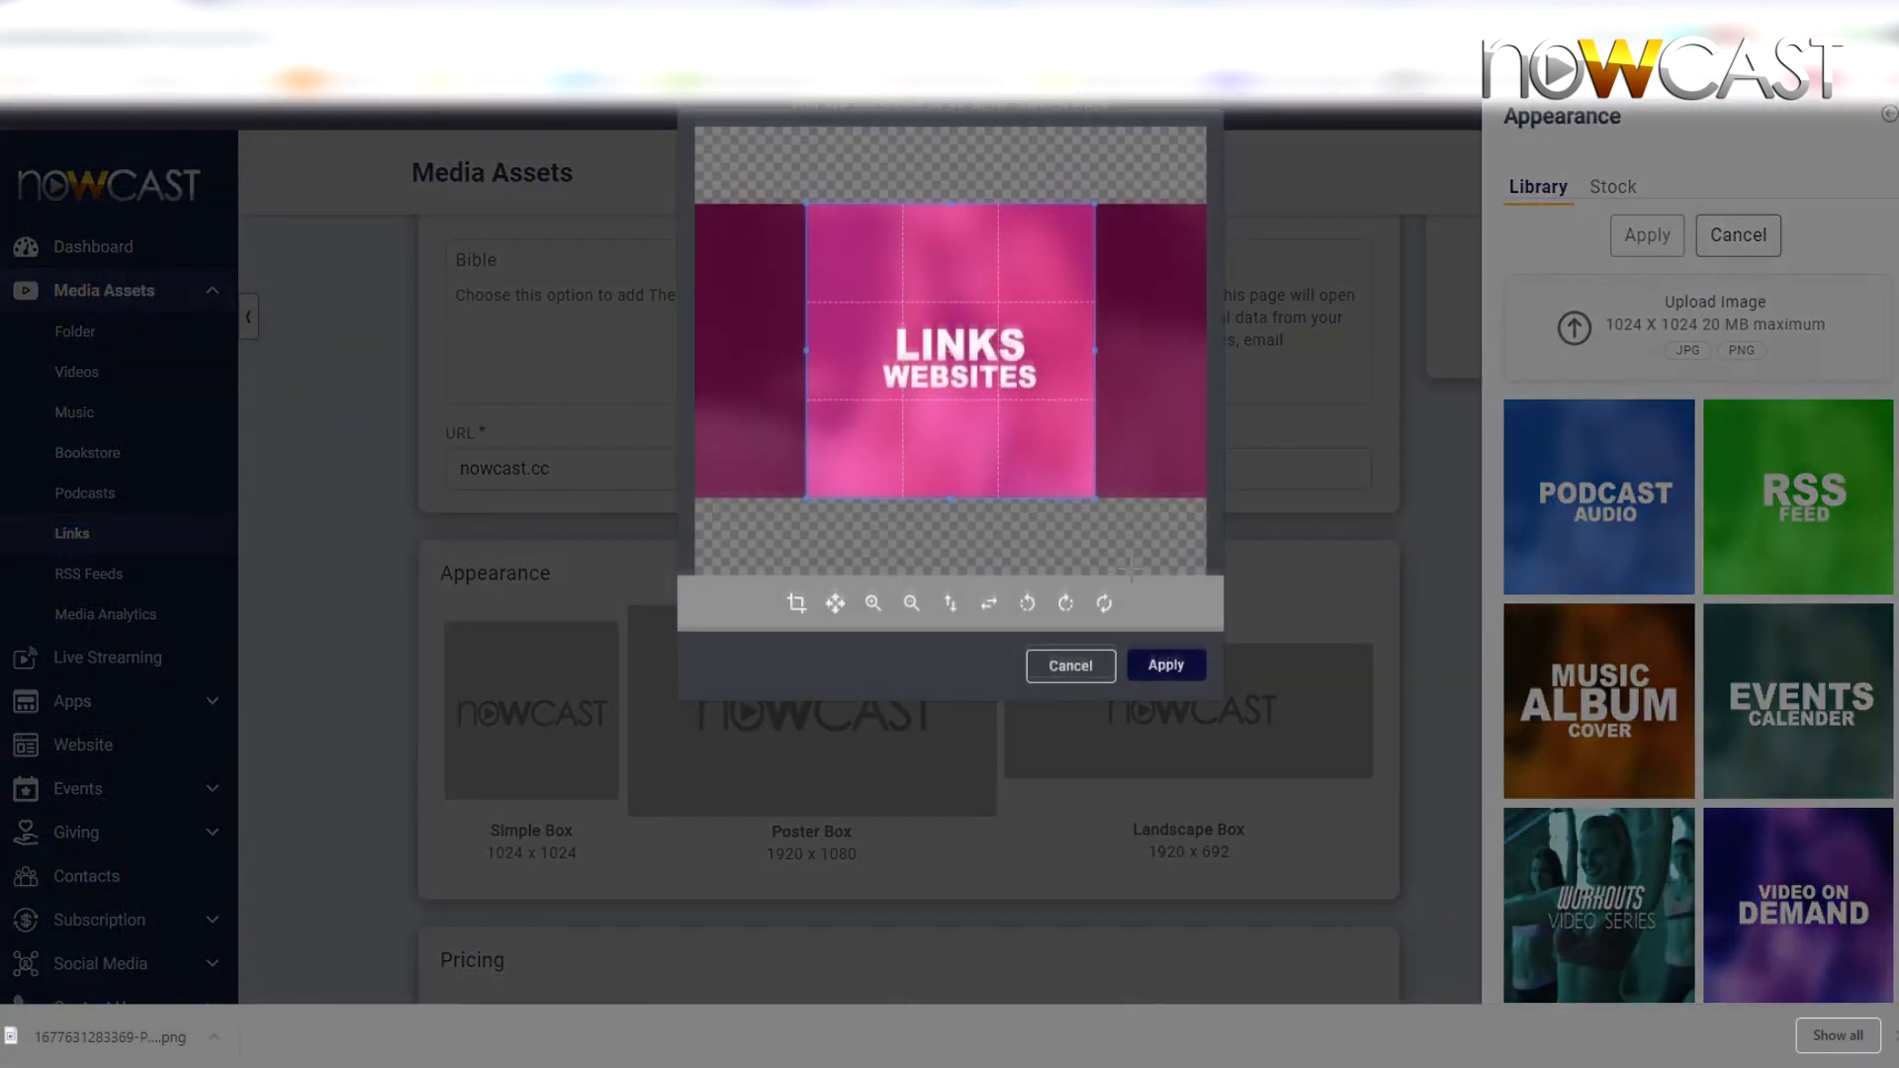
left_click_drag(979, 433, 991, 441)
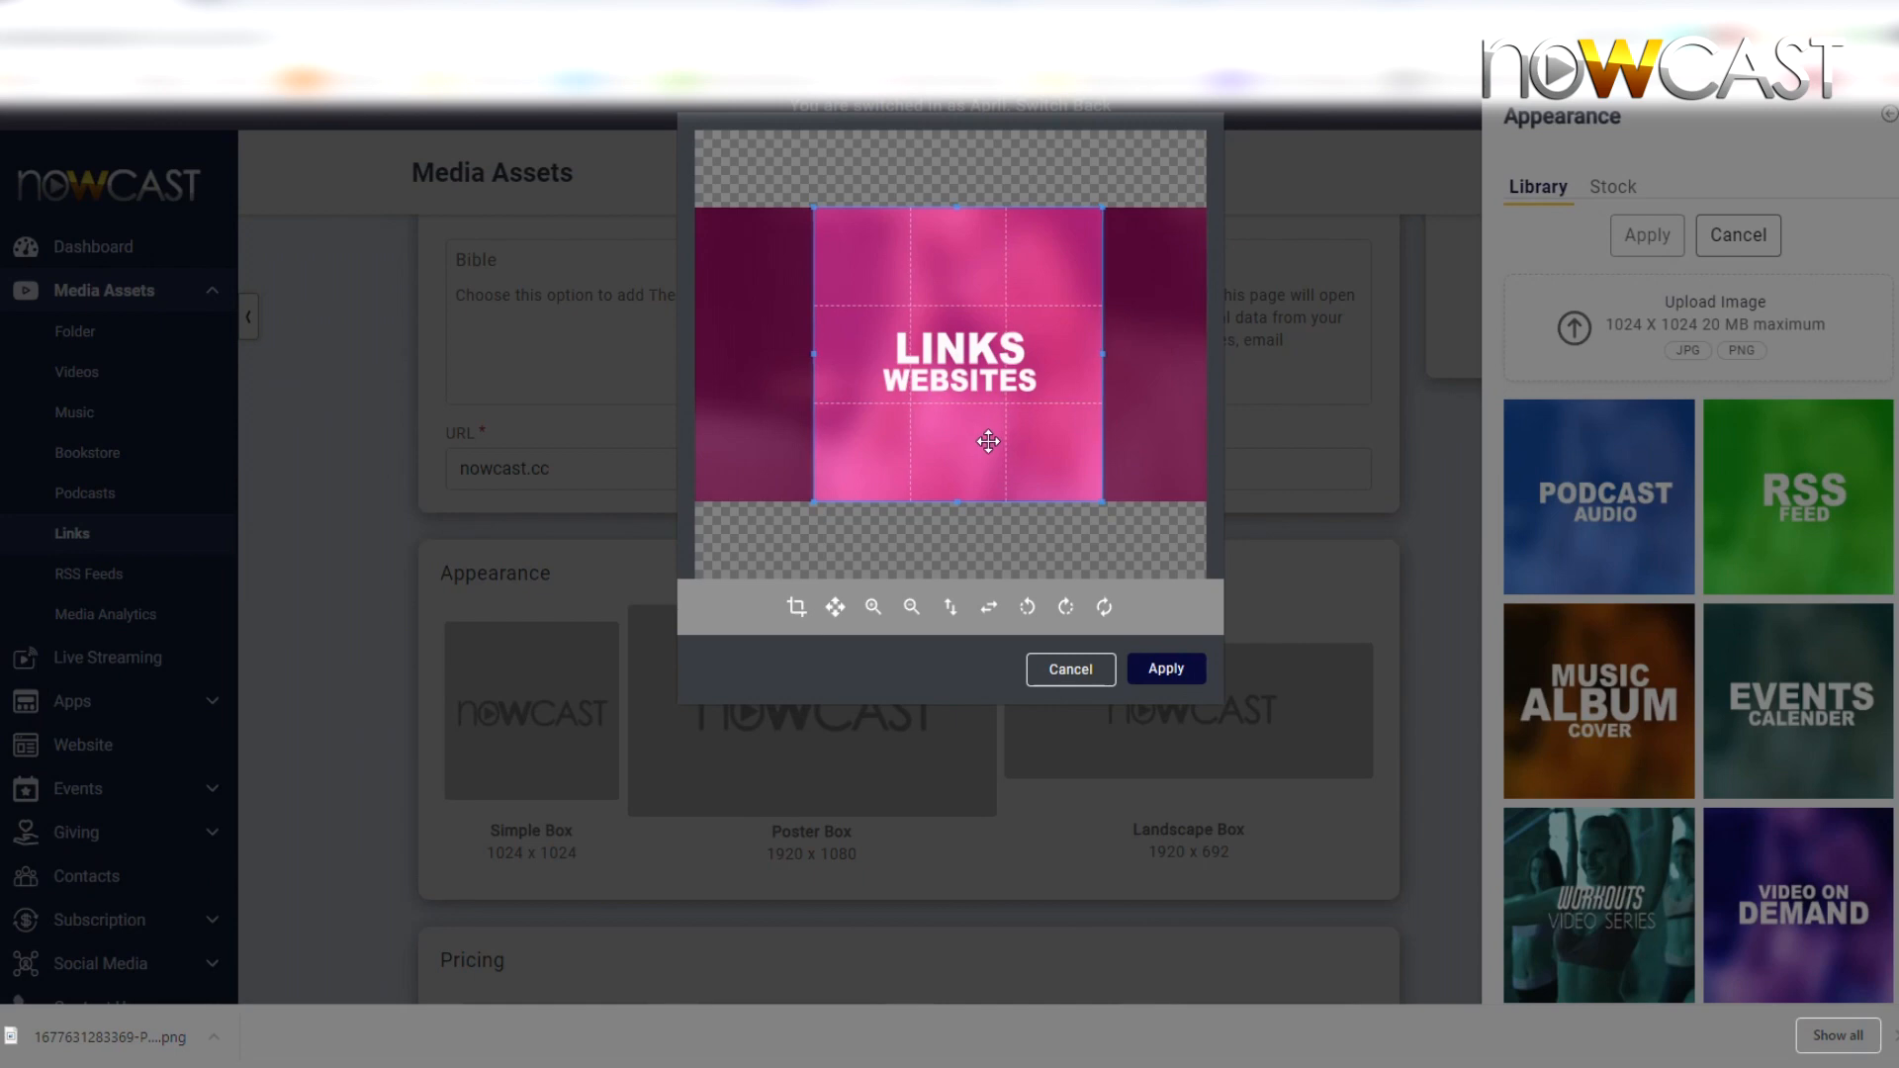
left_click(1167, 669)
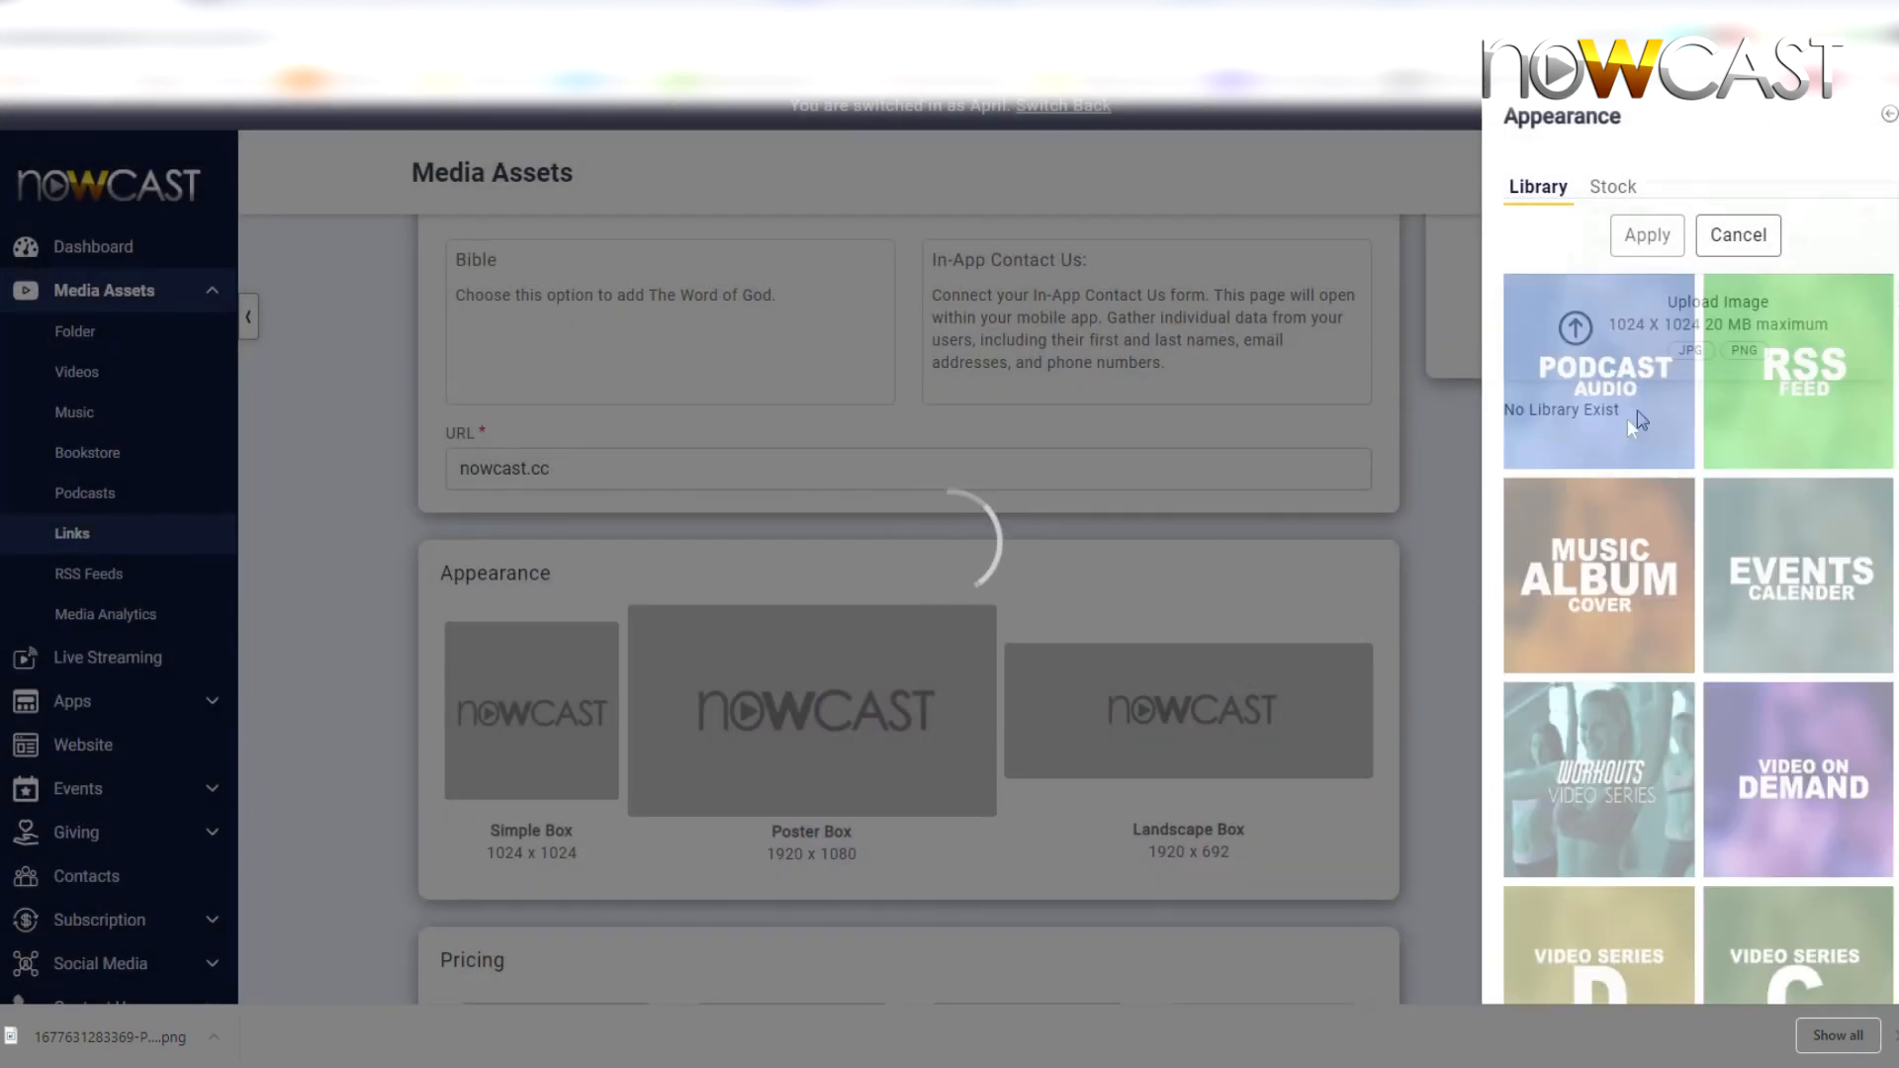
left_click(1611, 429)
left_click(1647, 234)
Upload the Links PNG and apply it as the Poster Box artwork
left_click(789, 638)
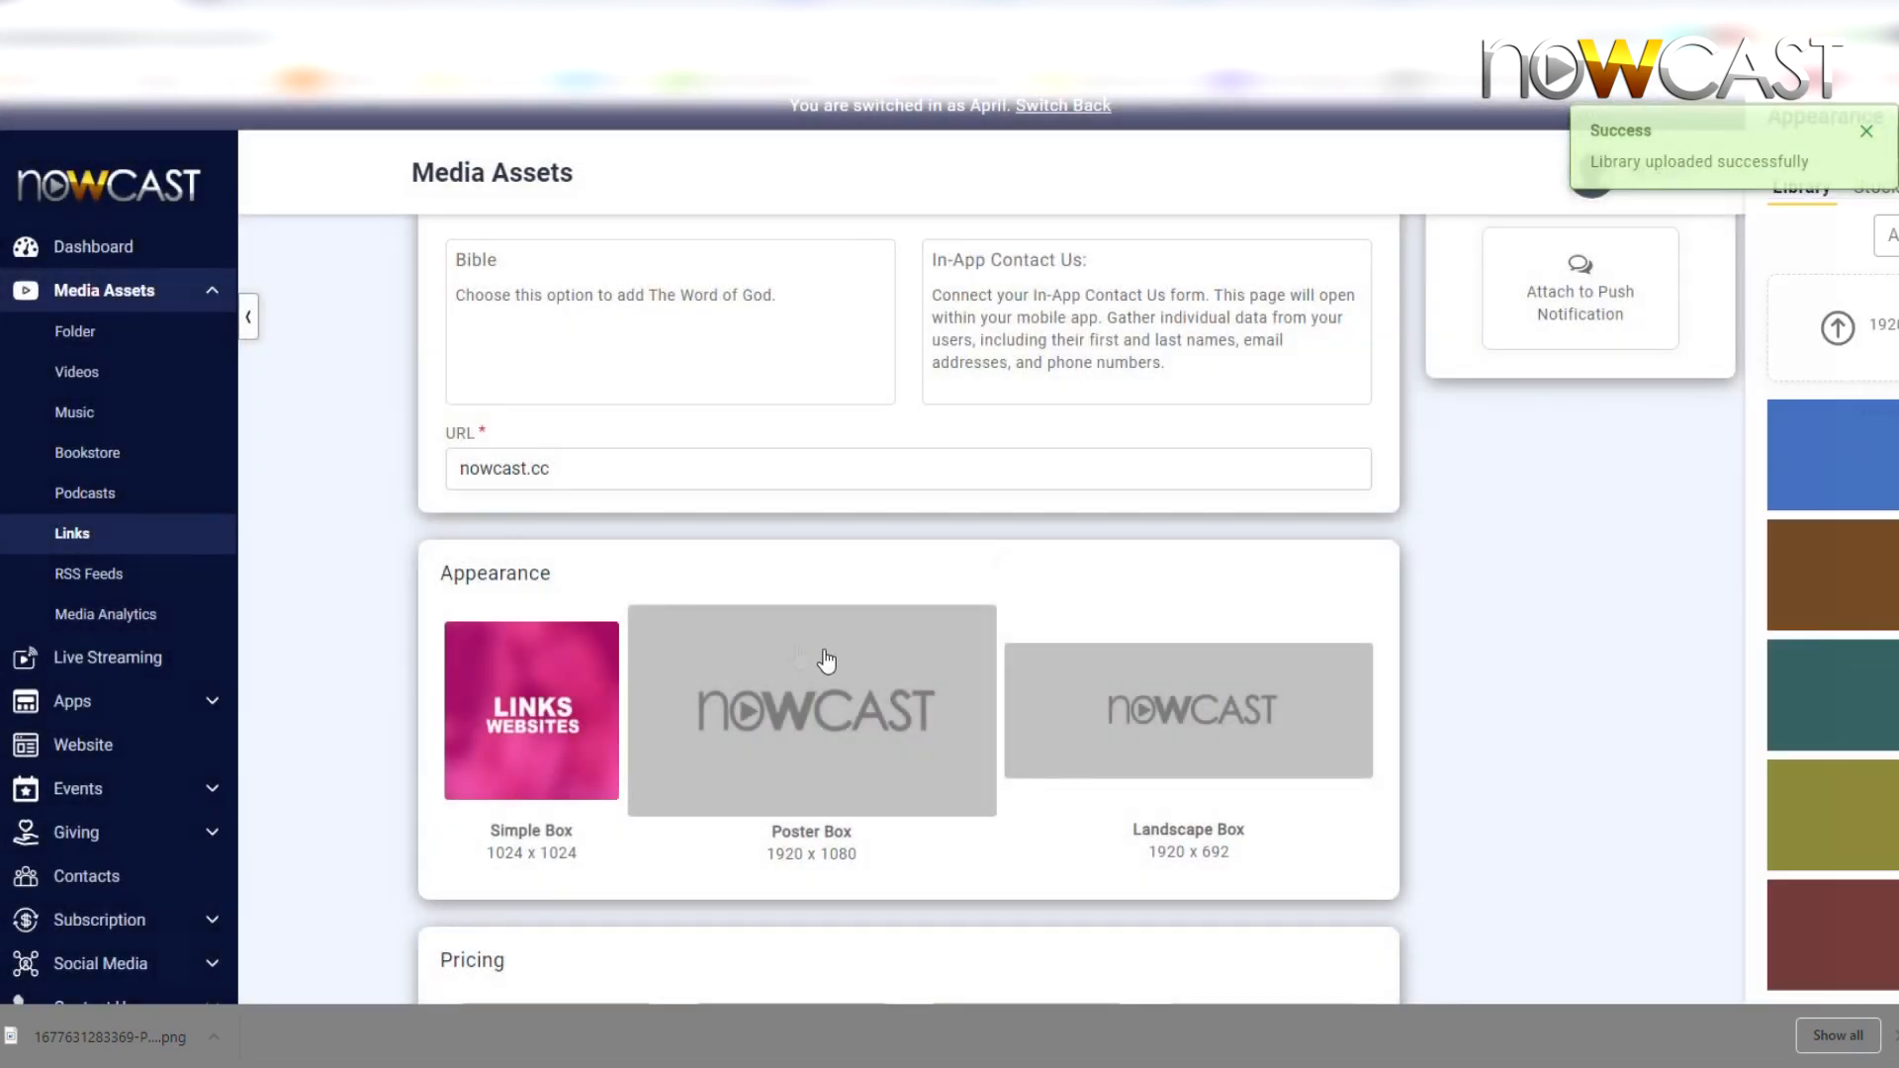
left_click(1698, 326)
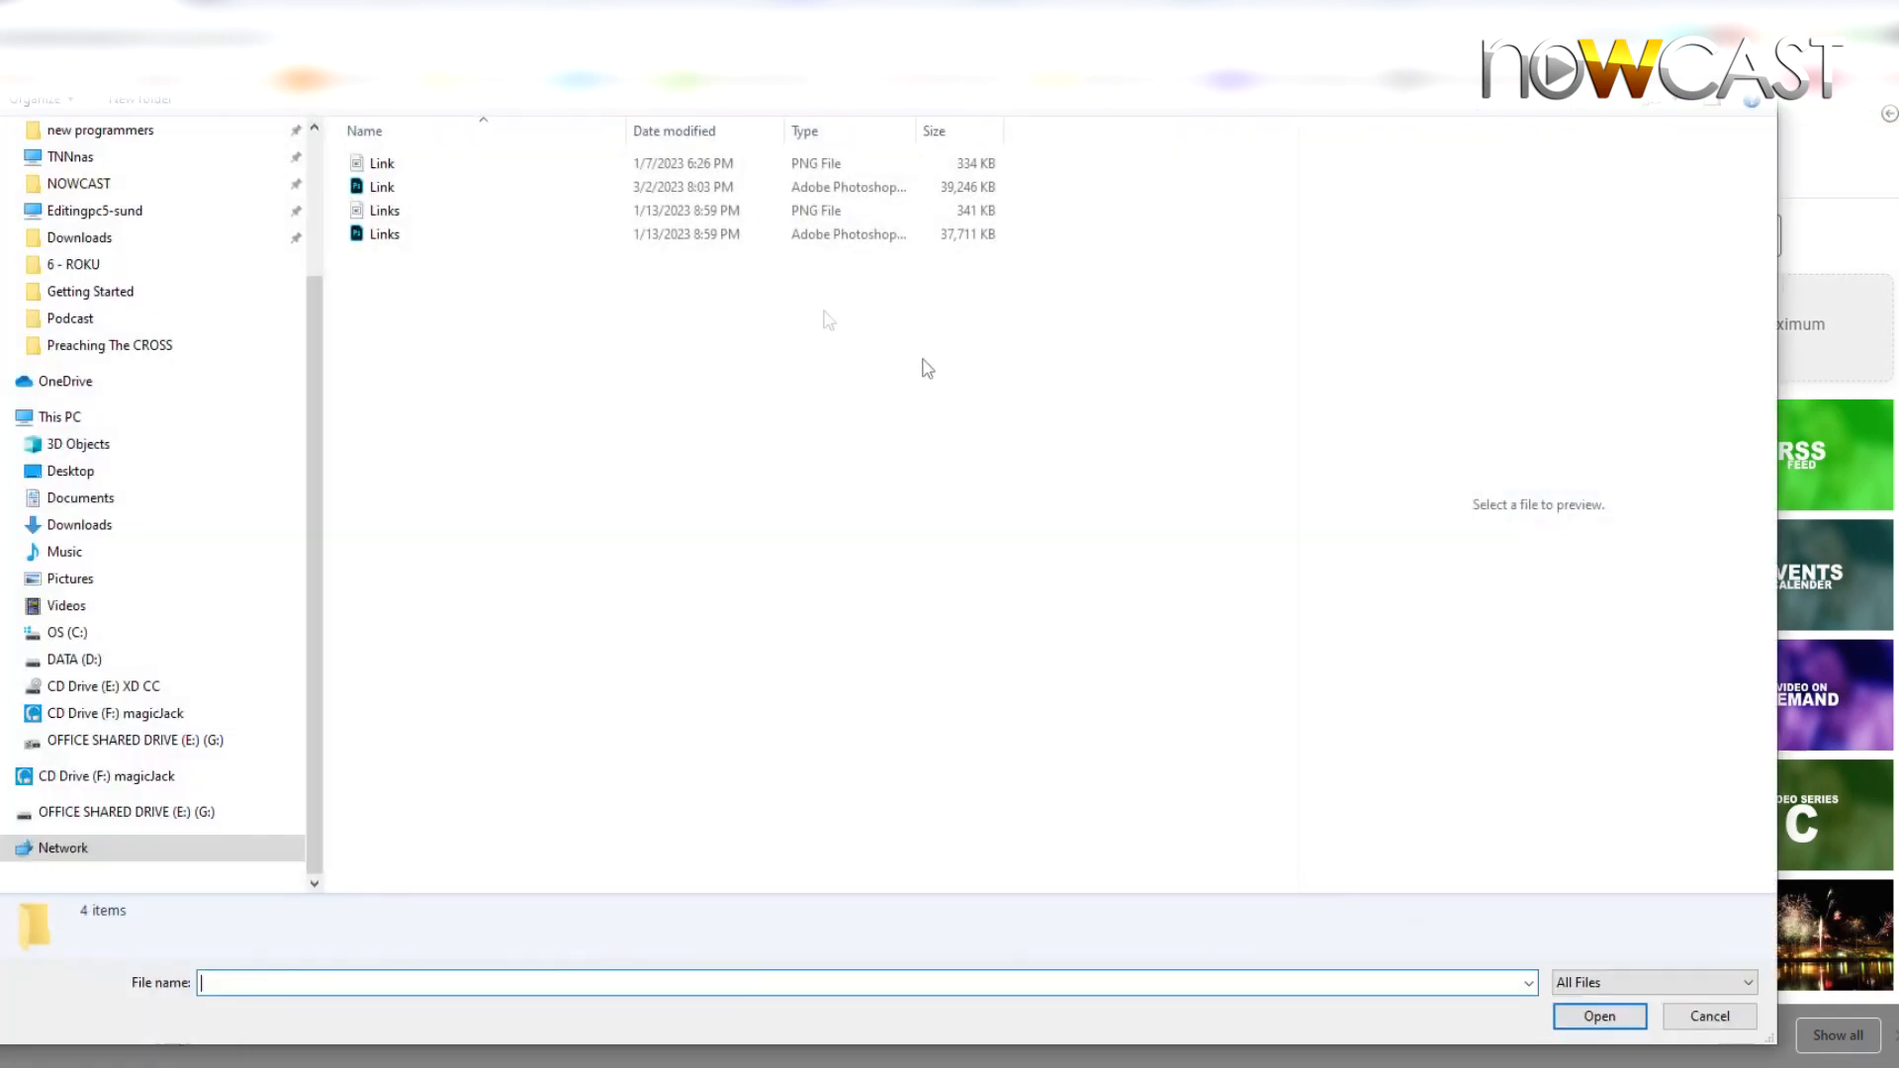
double_click(385, 209)
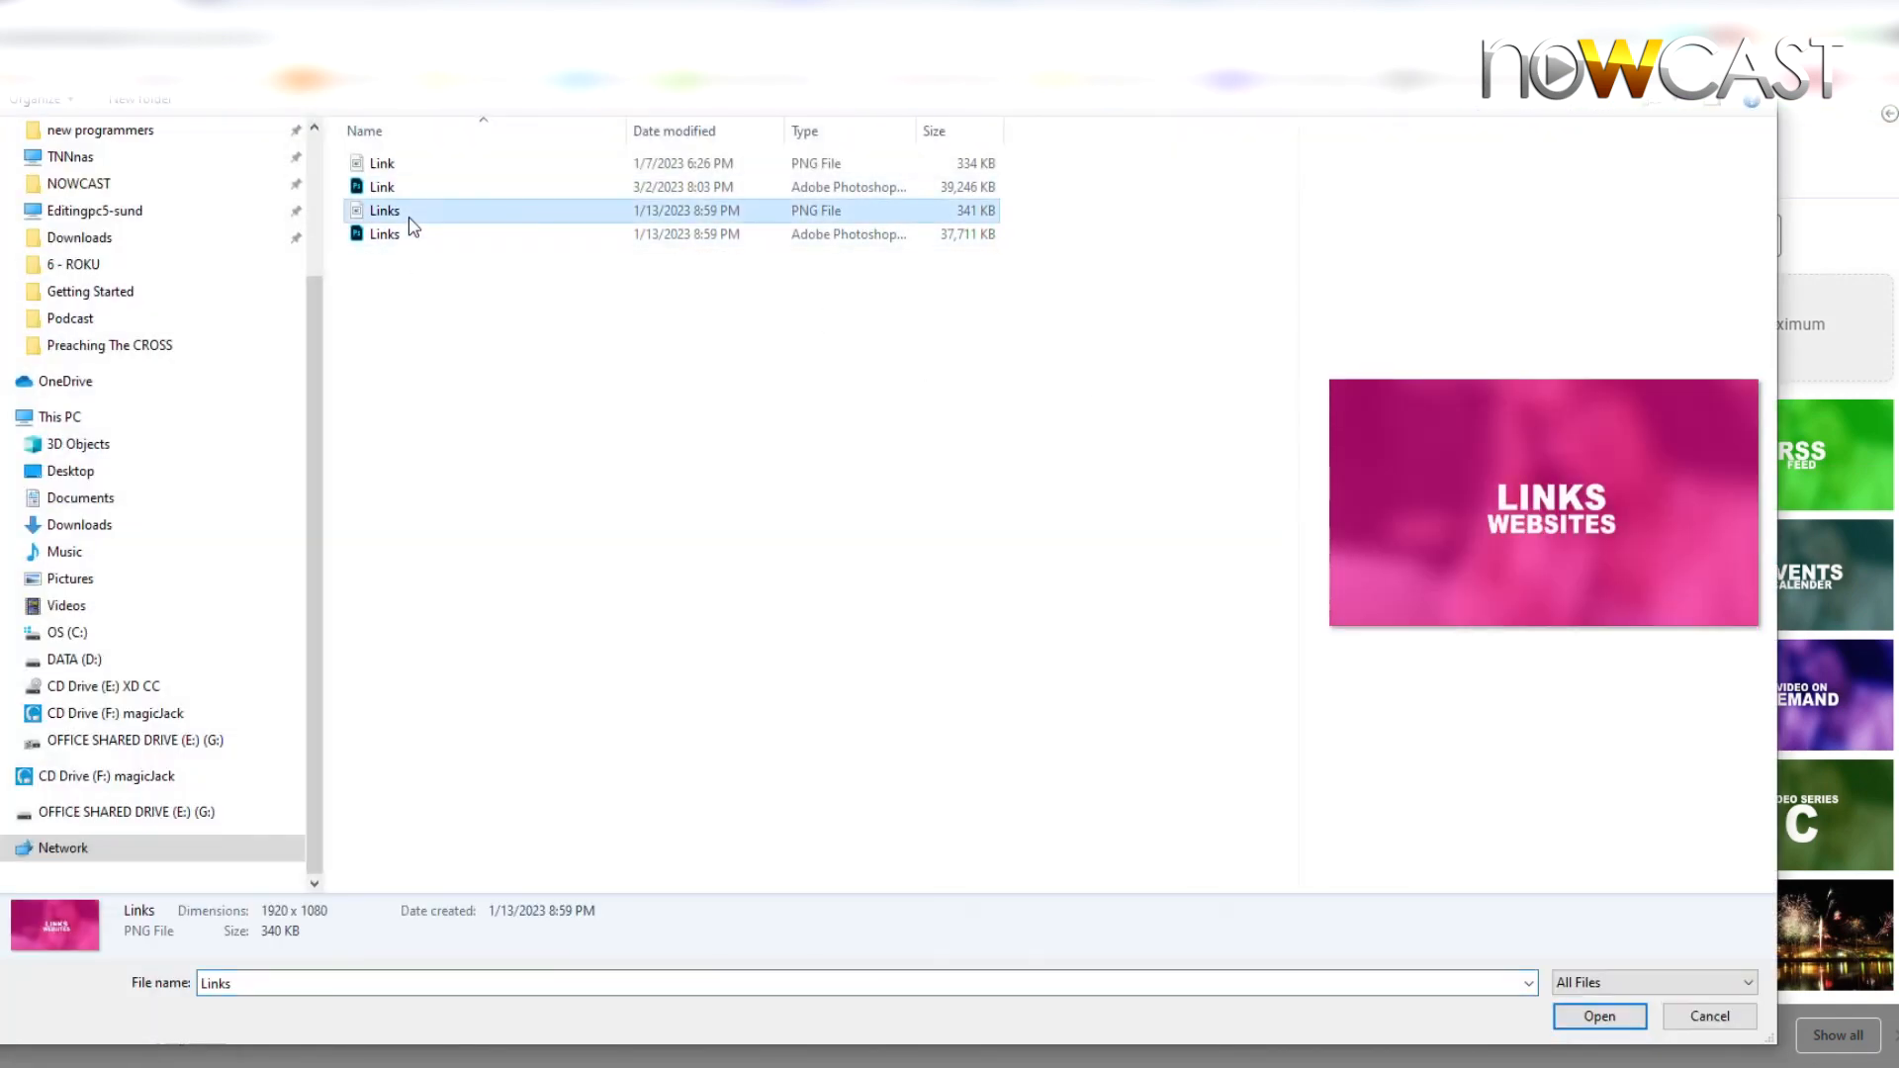
left_click(1626, 436)
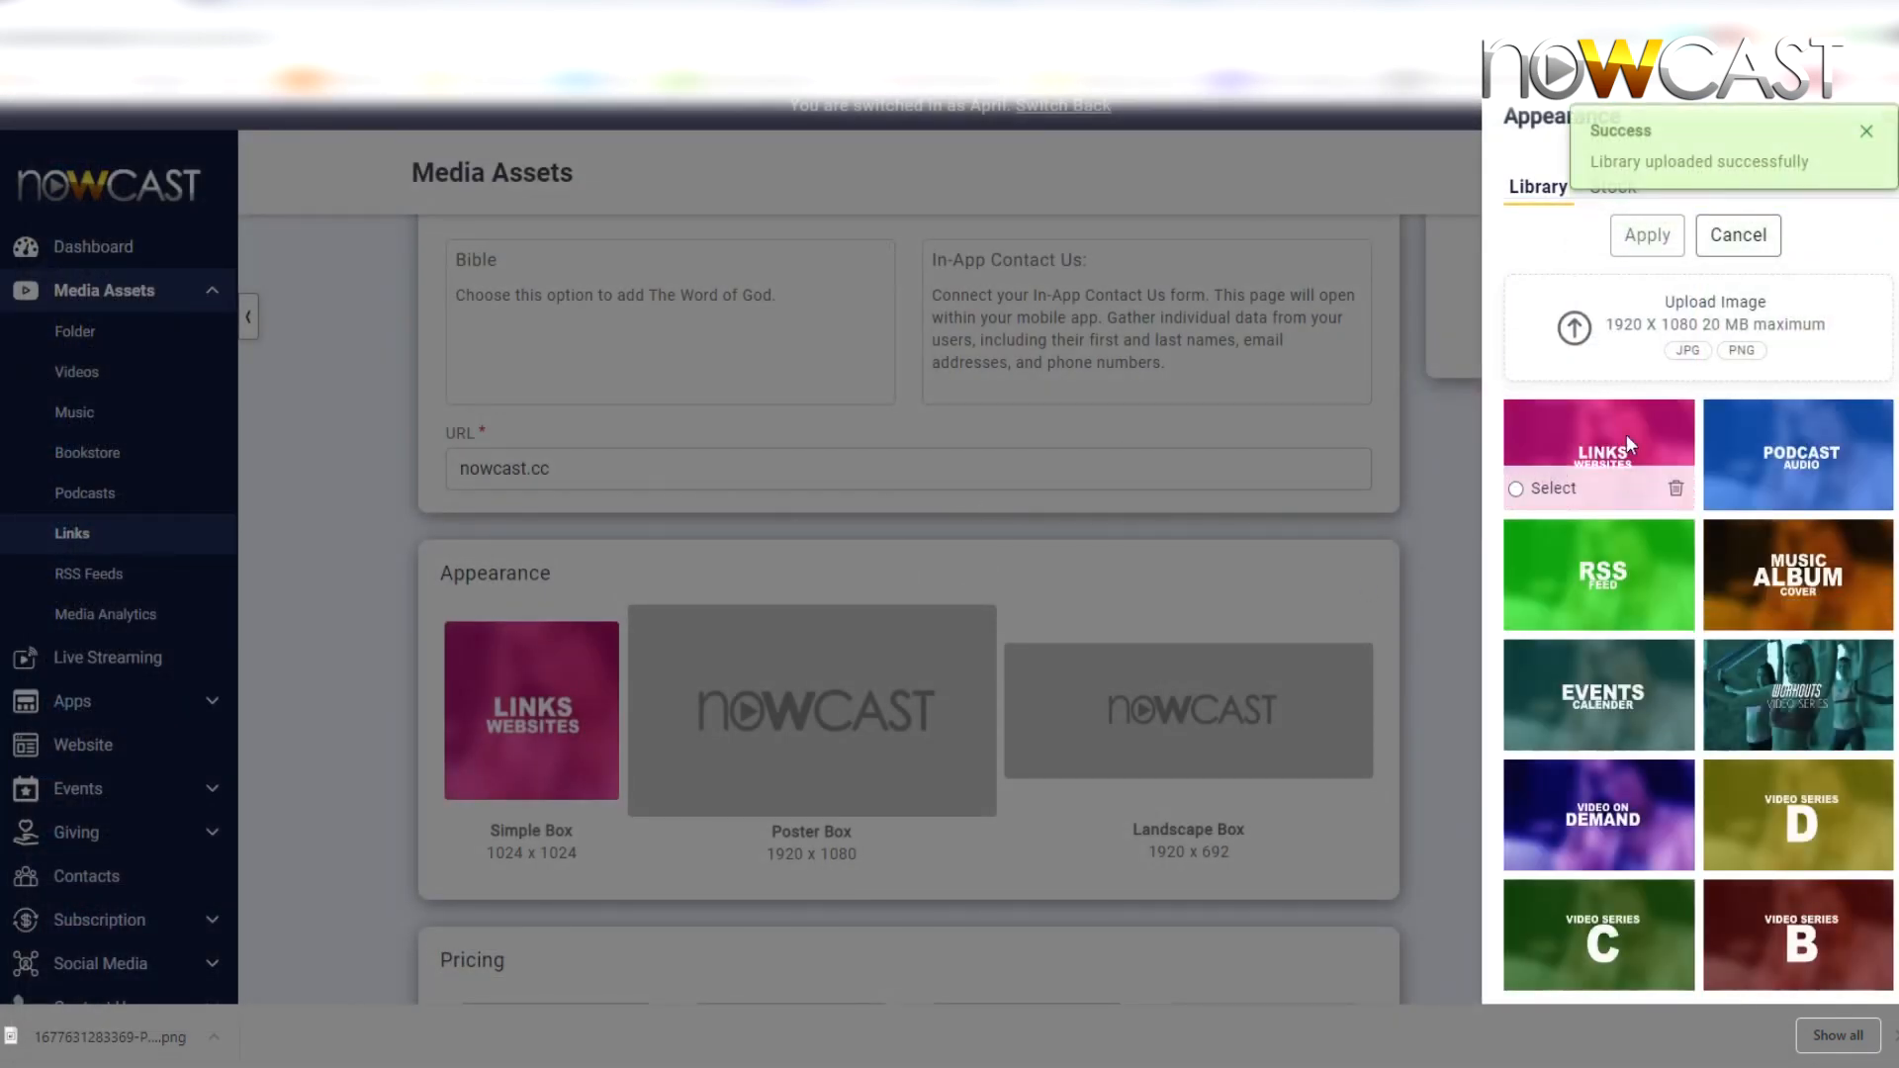
left_click(1646, 234)
Upload and crop the Links PNG for the Landscape Box artwork
left_click(1374, 686)
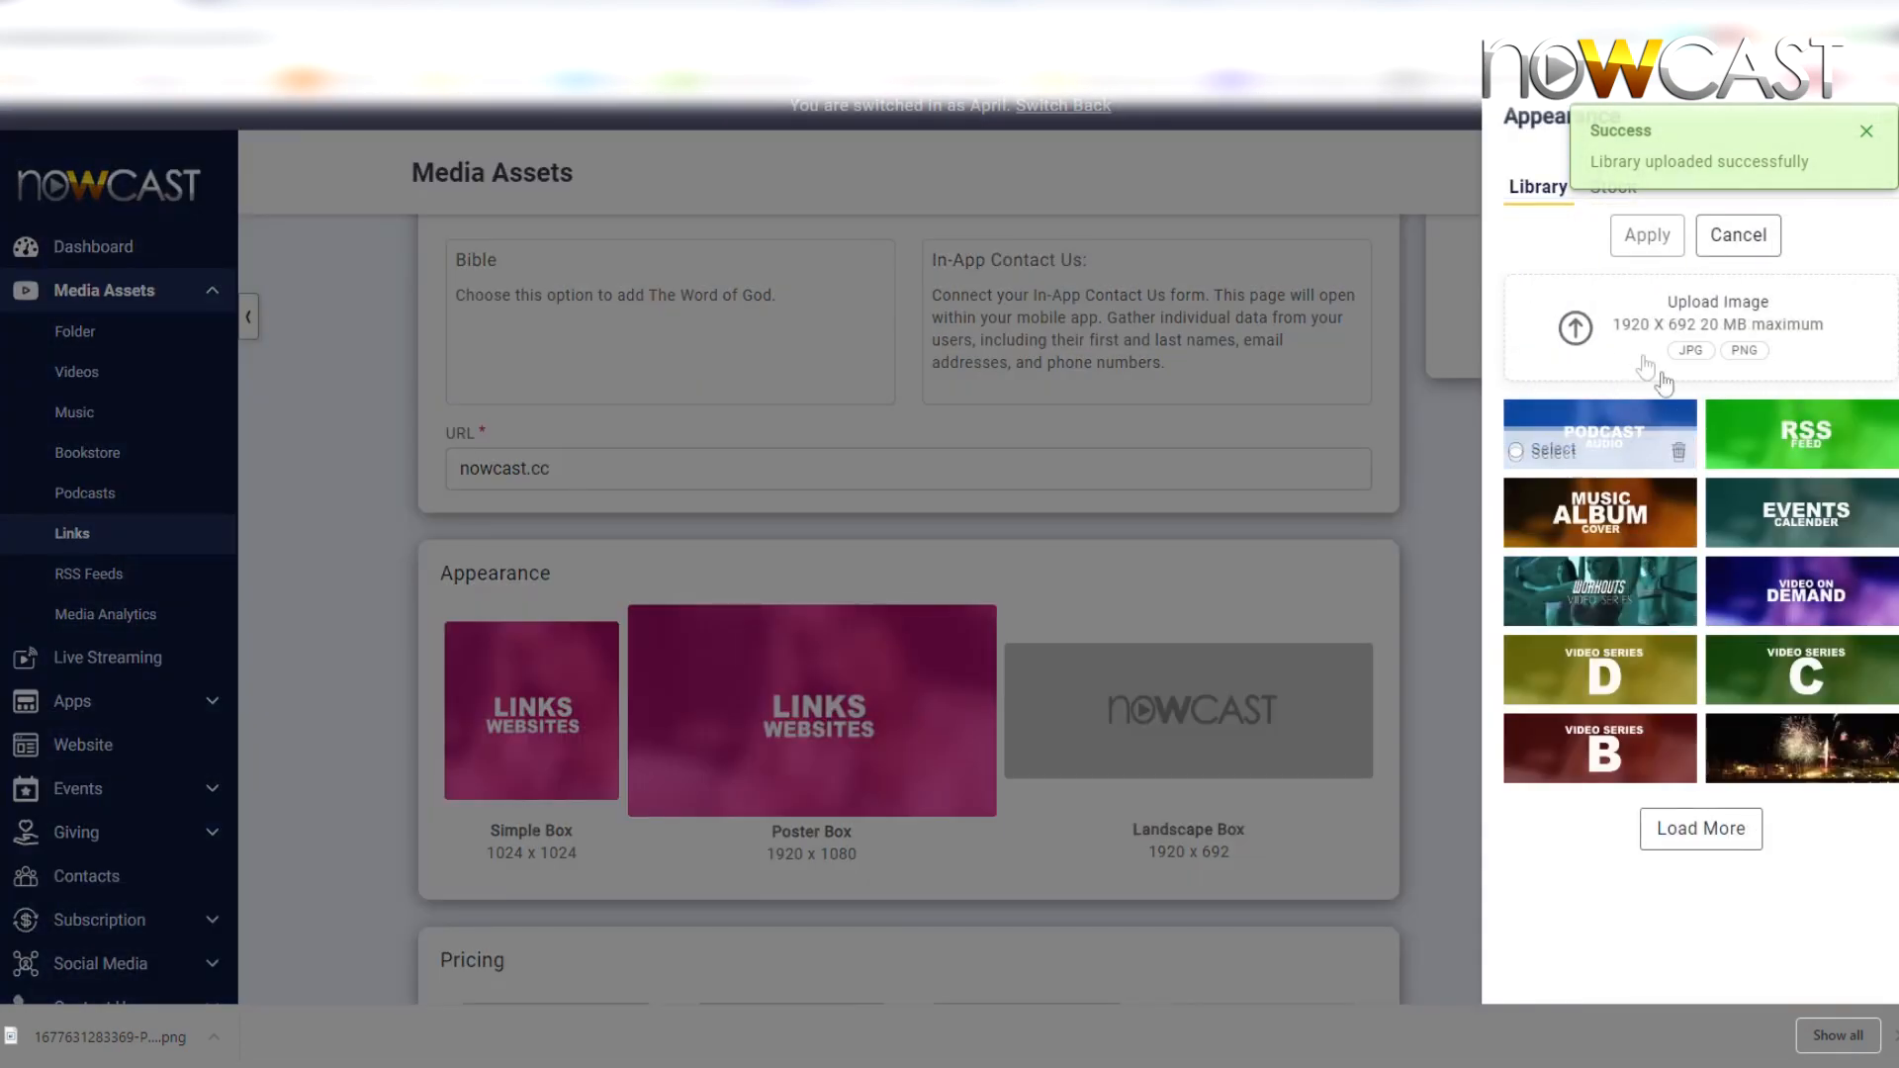
left_click(1610, 322)
double_click(400, 210)
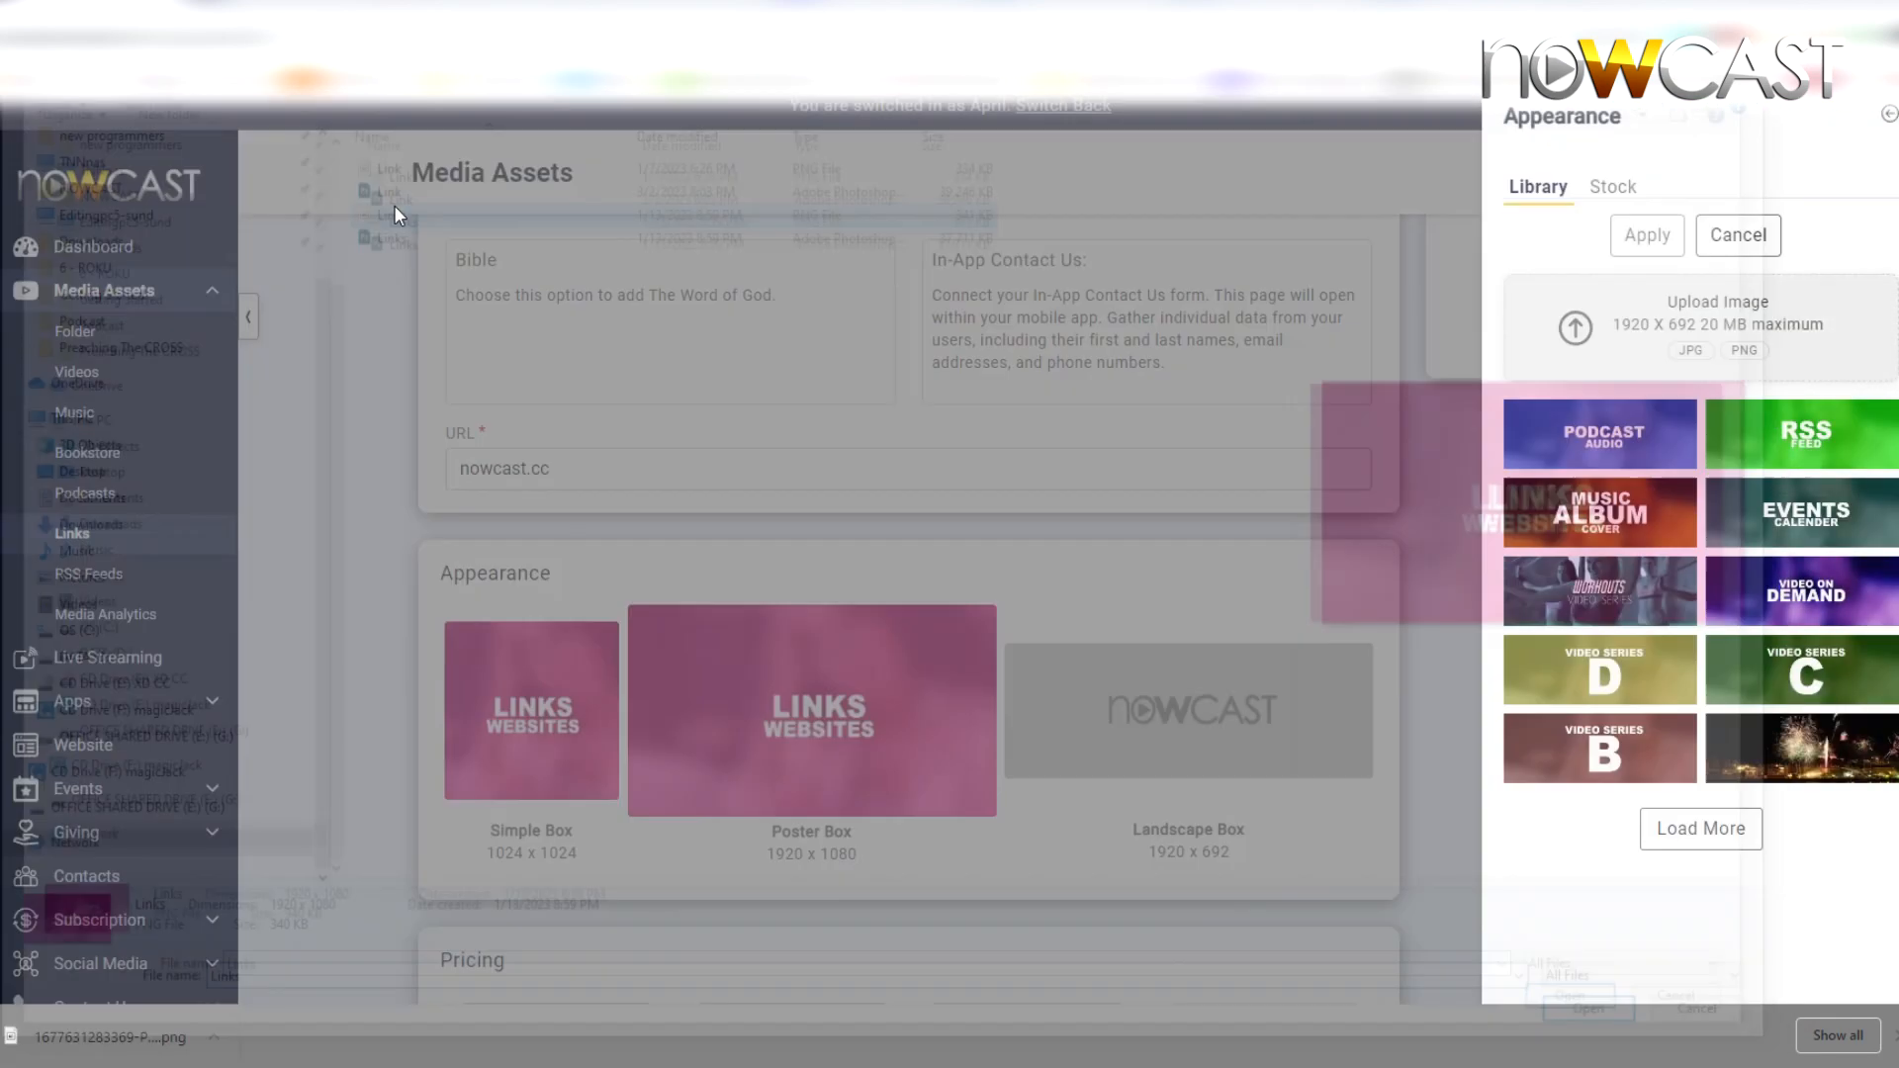
left_click(1167, 670)
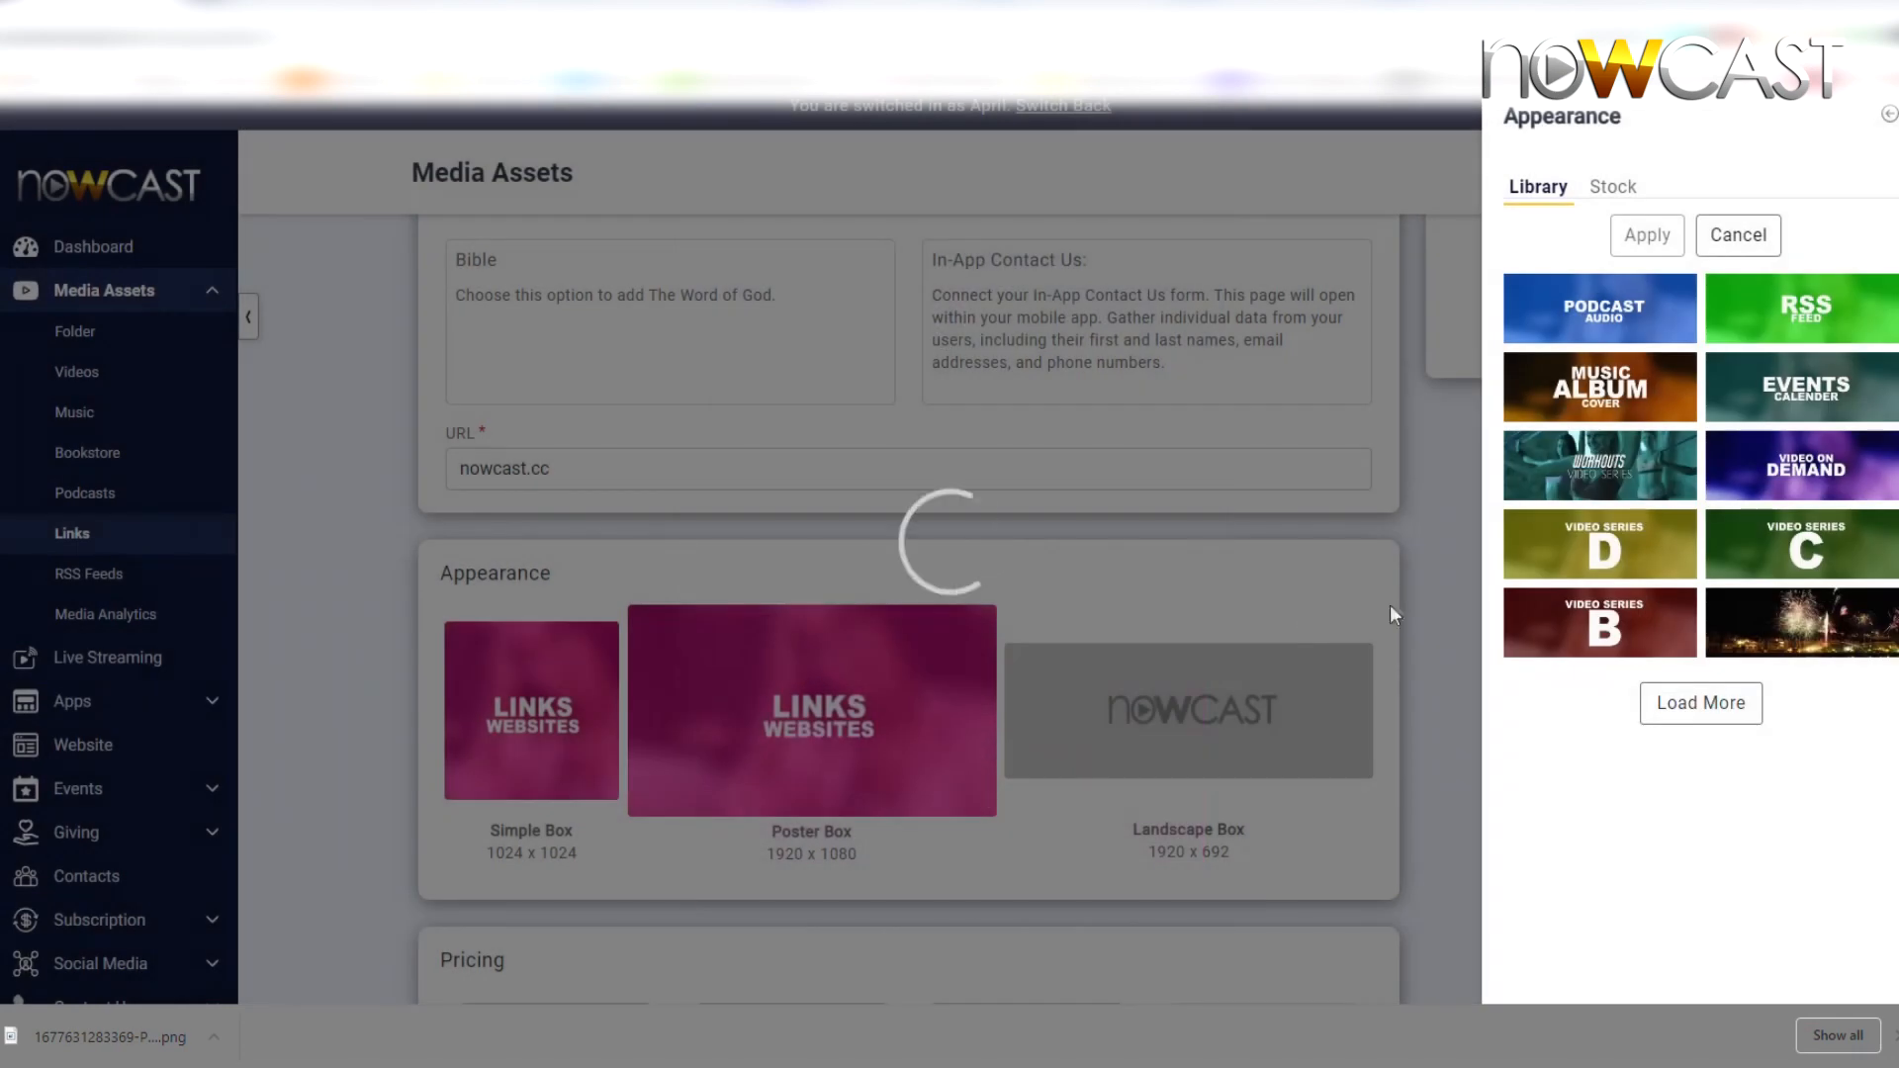
double_click(1622, 431)
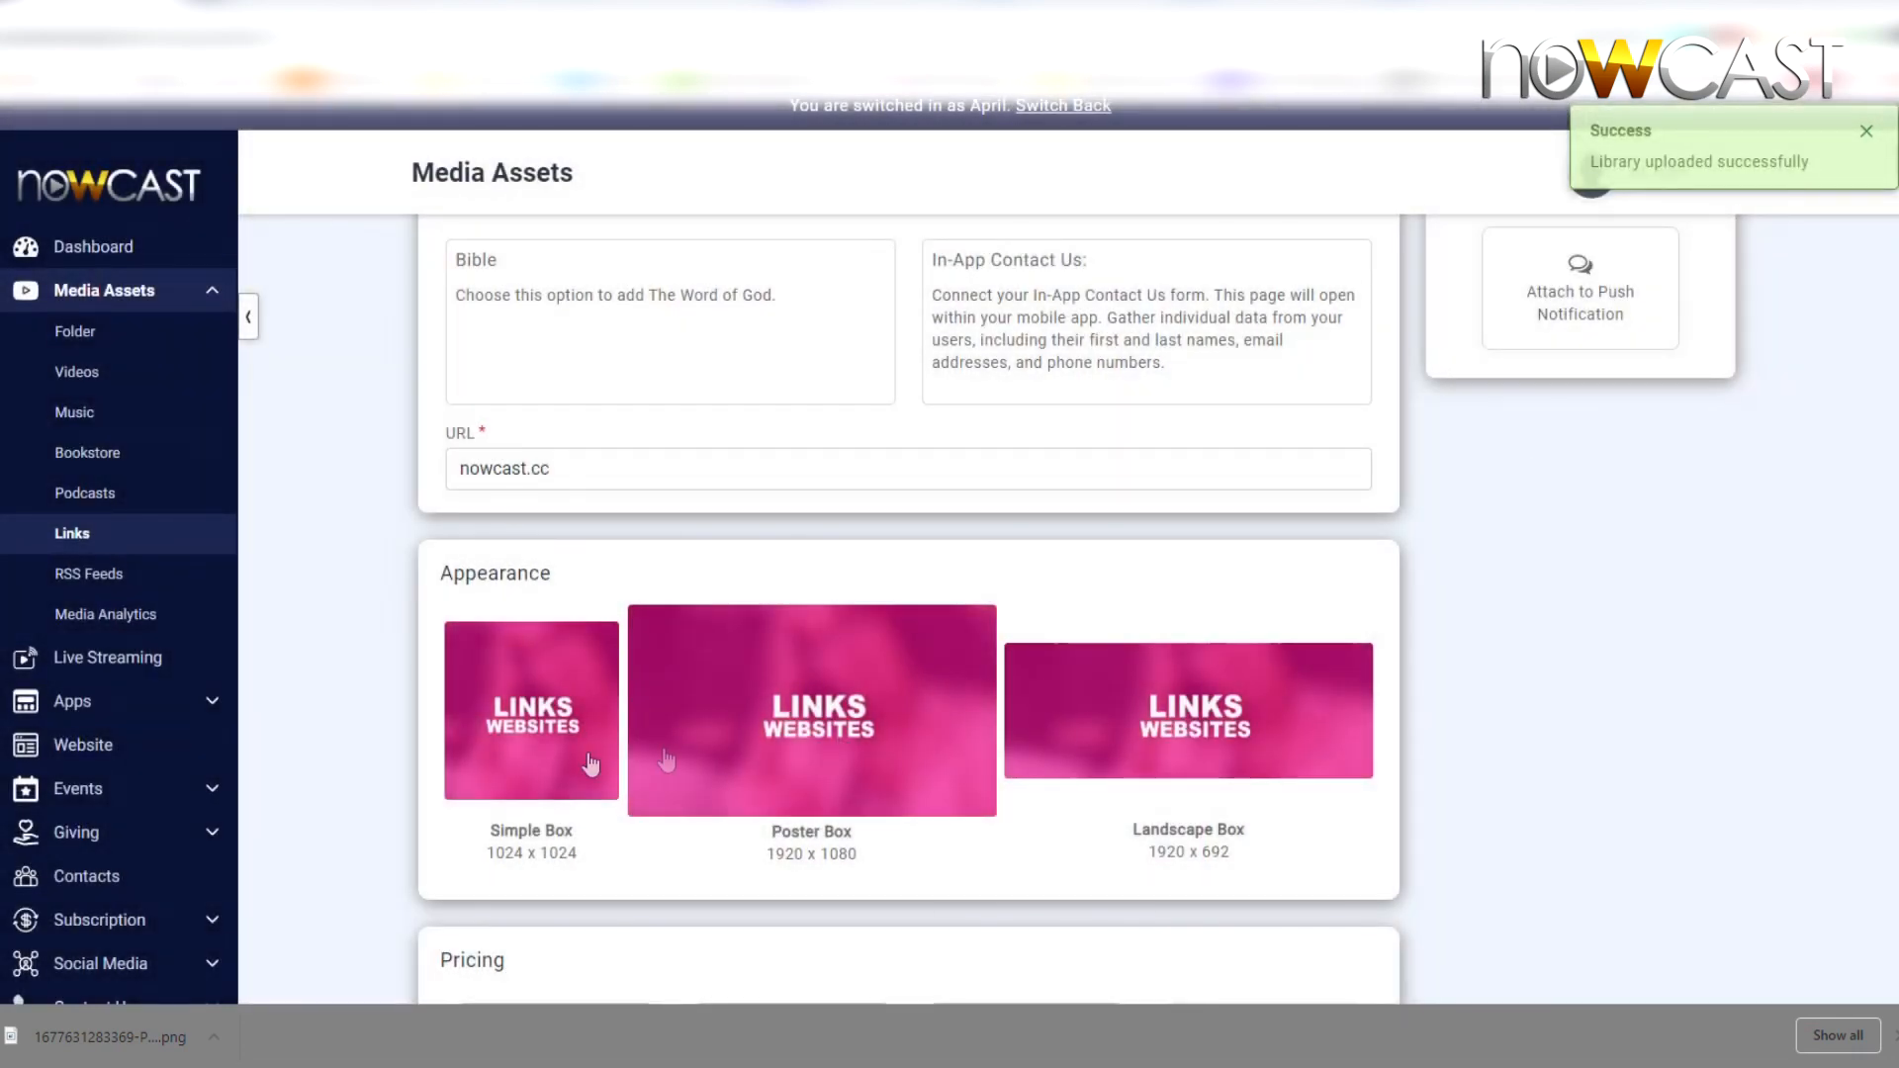
Save the Link Test item with its new LINKS WEBSITES artwork
scroll(665, 759, "down", 4)
left_click(859, 927)
scroll(852, 840, "up", 5)
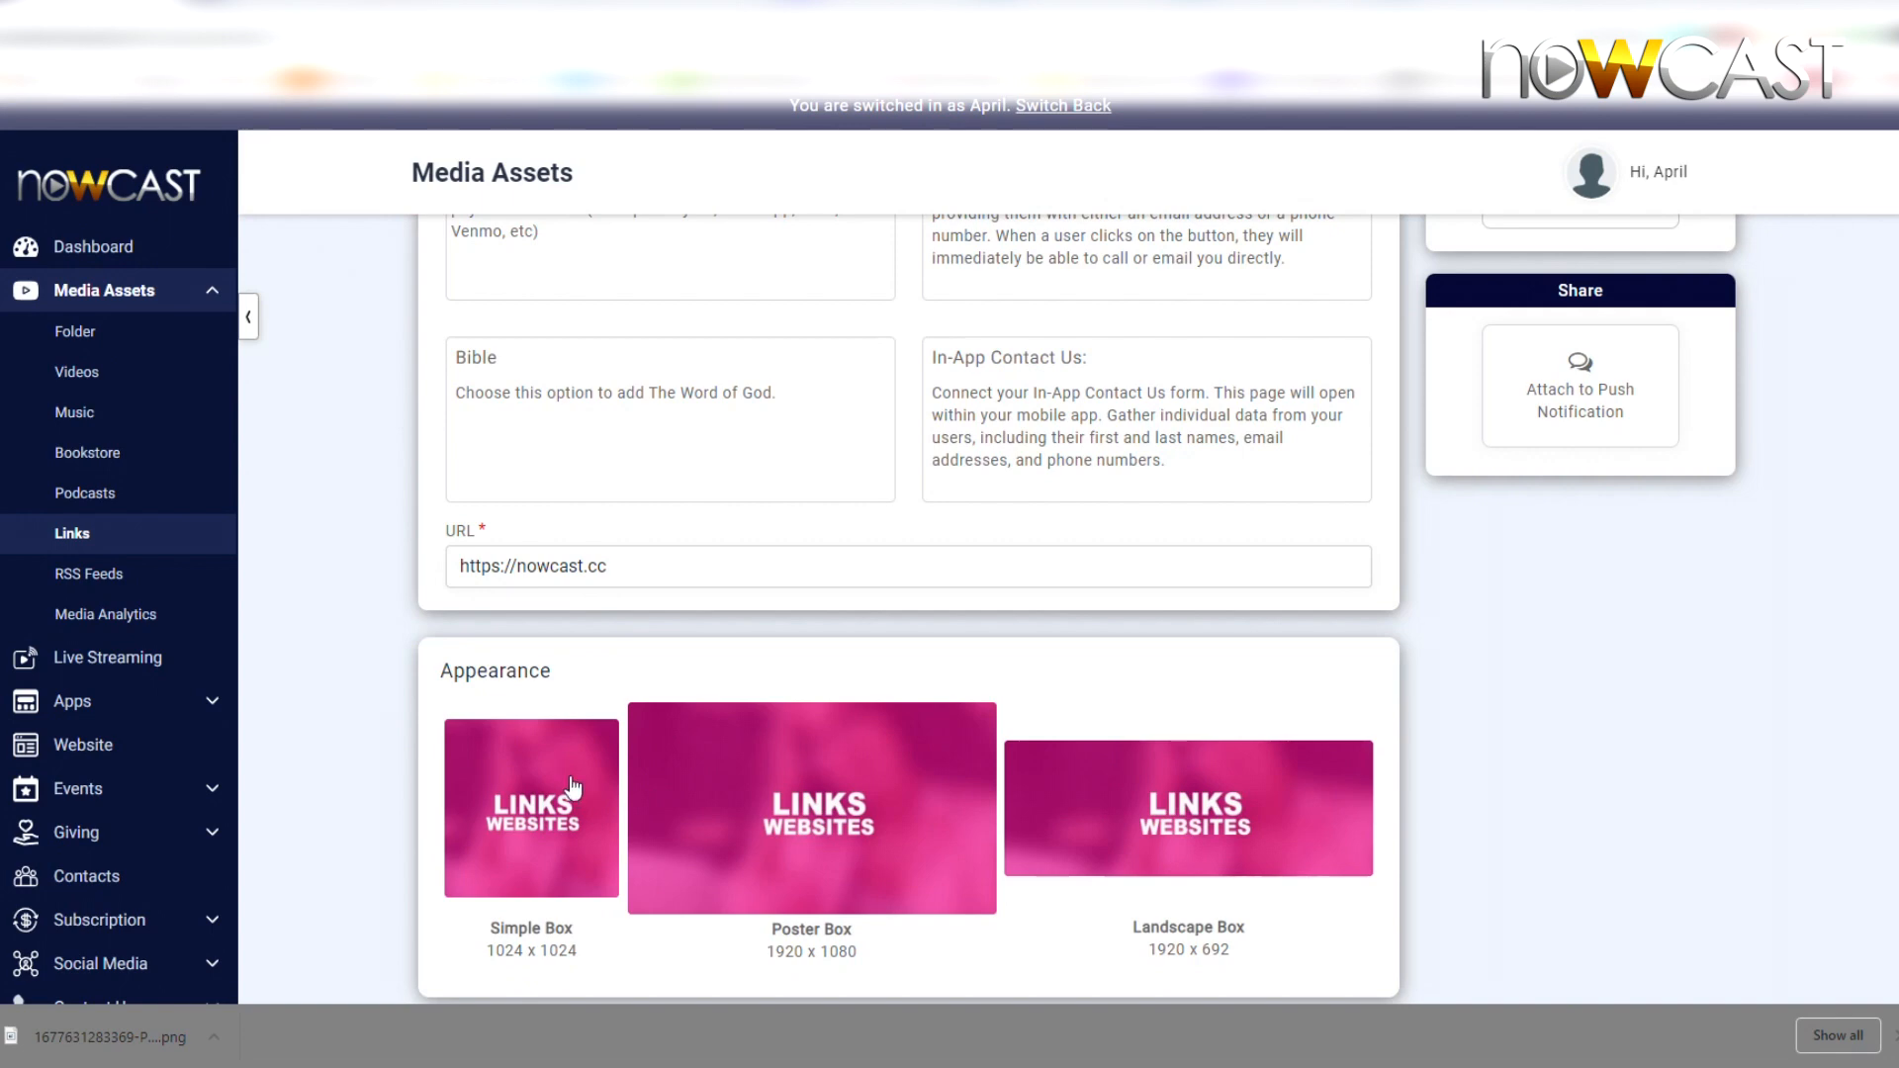
From the Mobile App Home tab's Add item Link list, open the draft Link Test
left_click(133, 719)
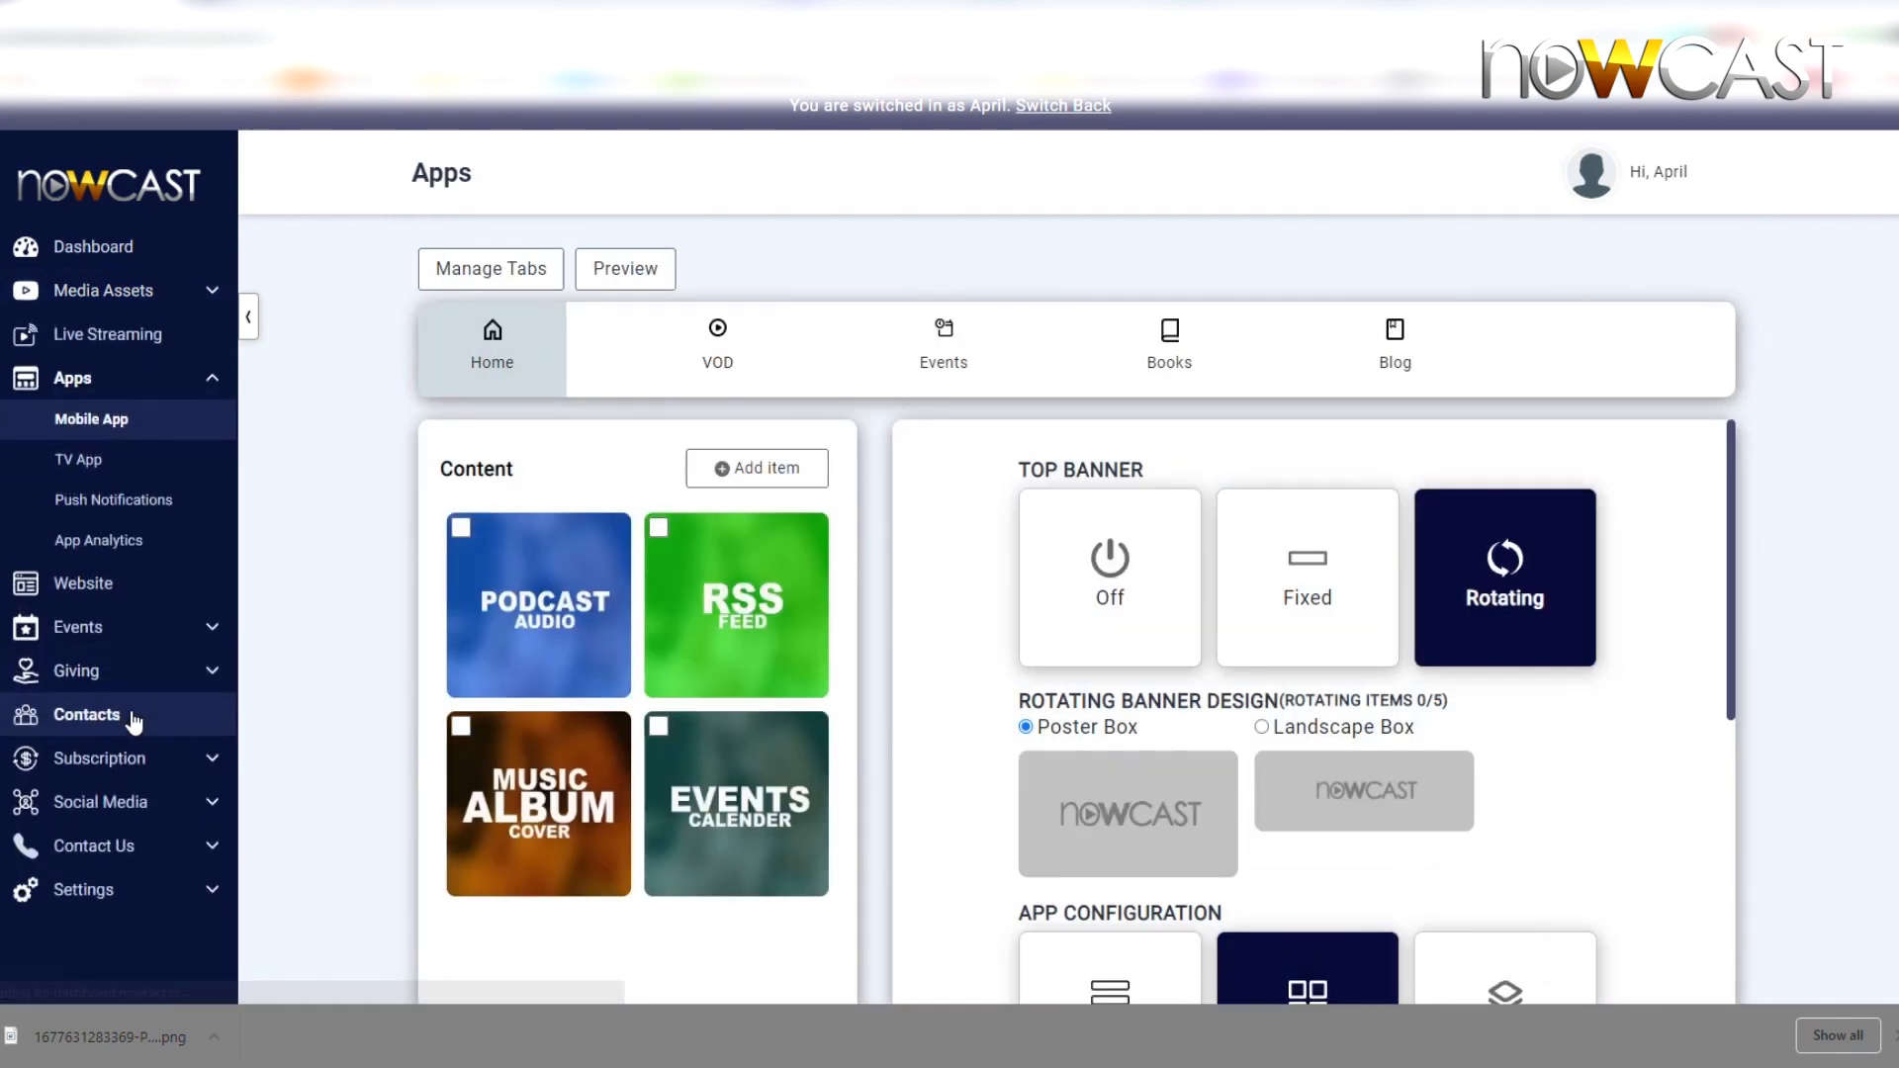
left_click(758, 489)
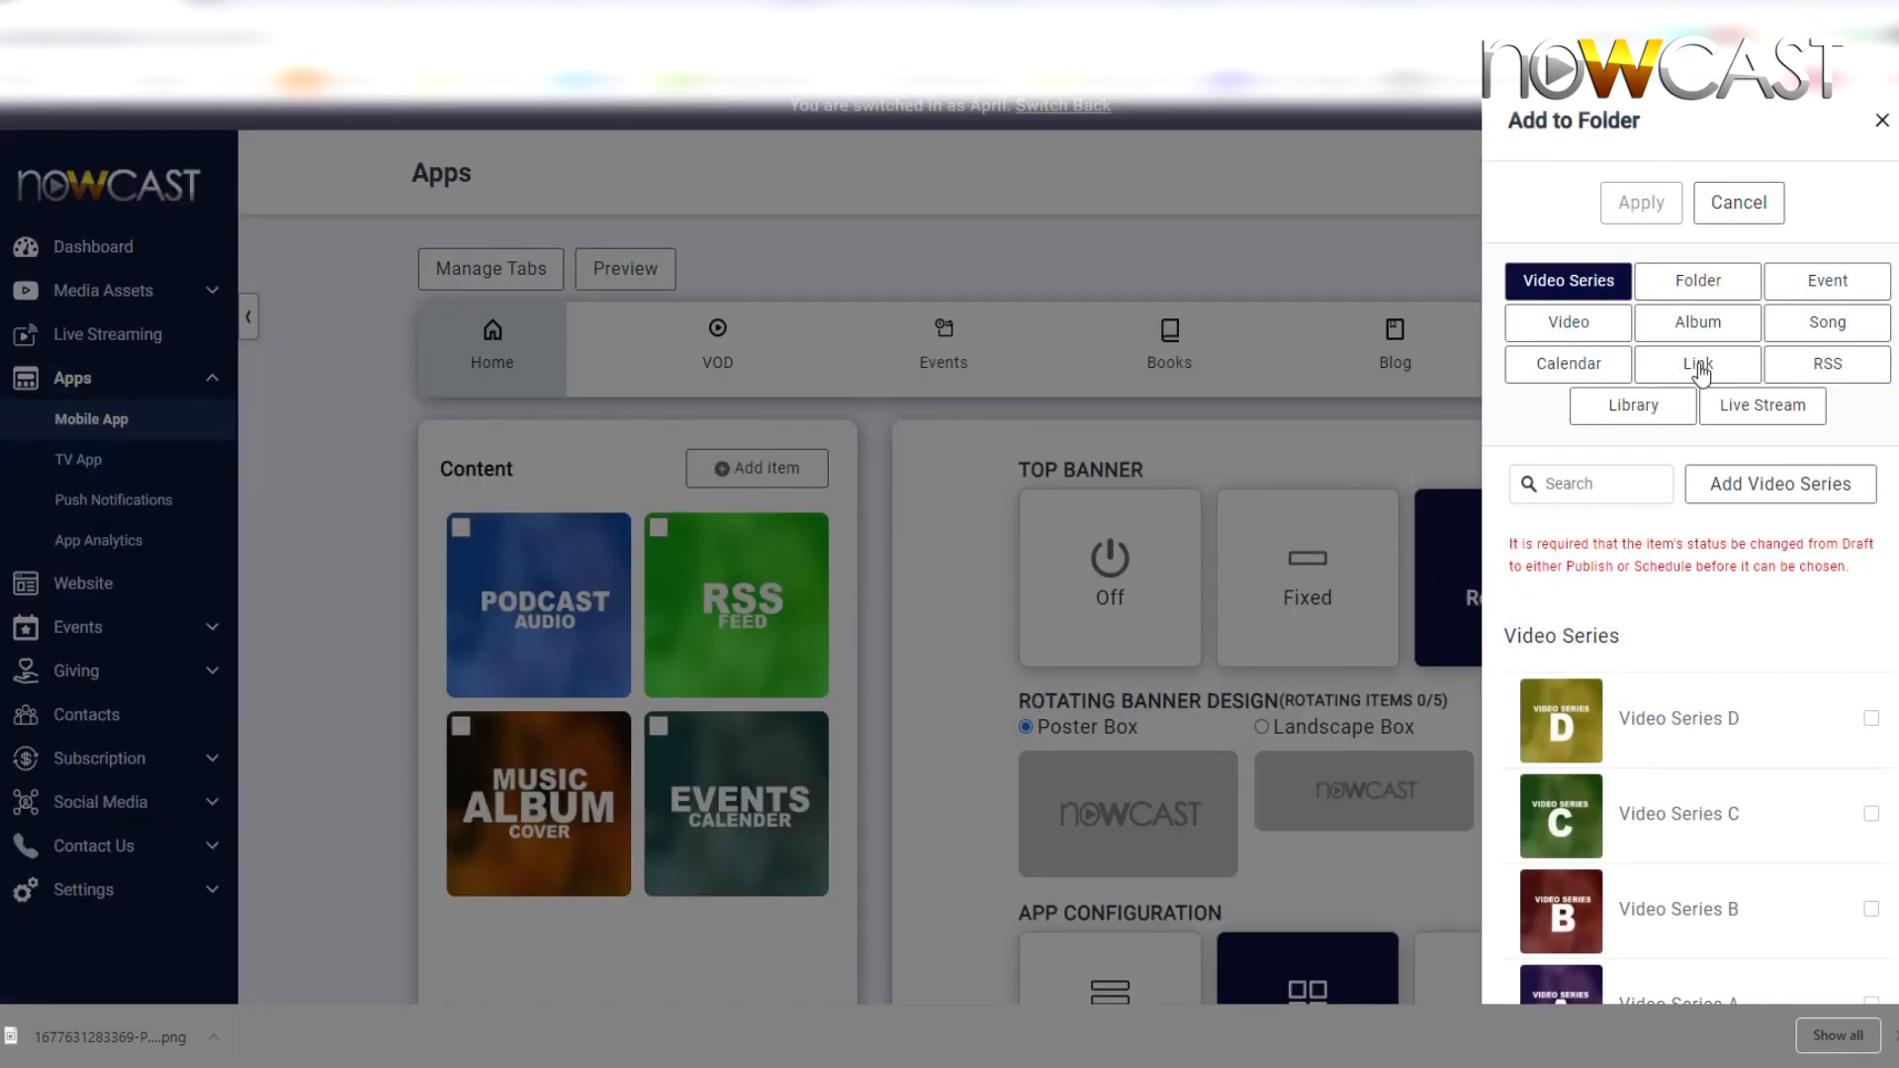
left_click(1700, 368)
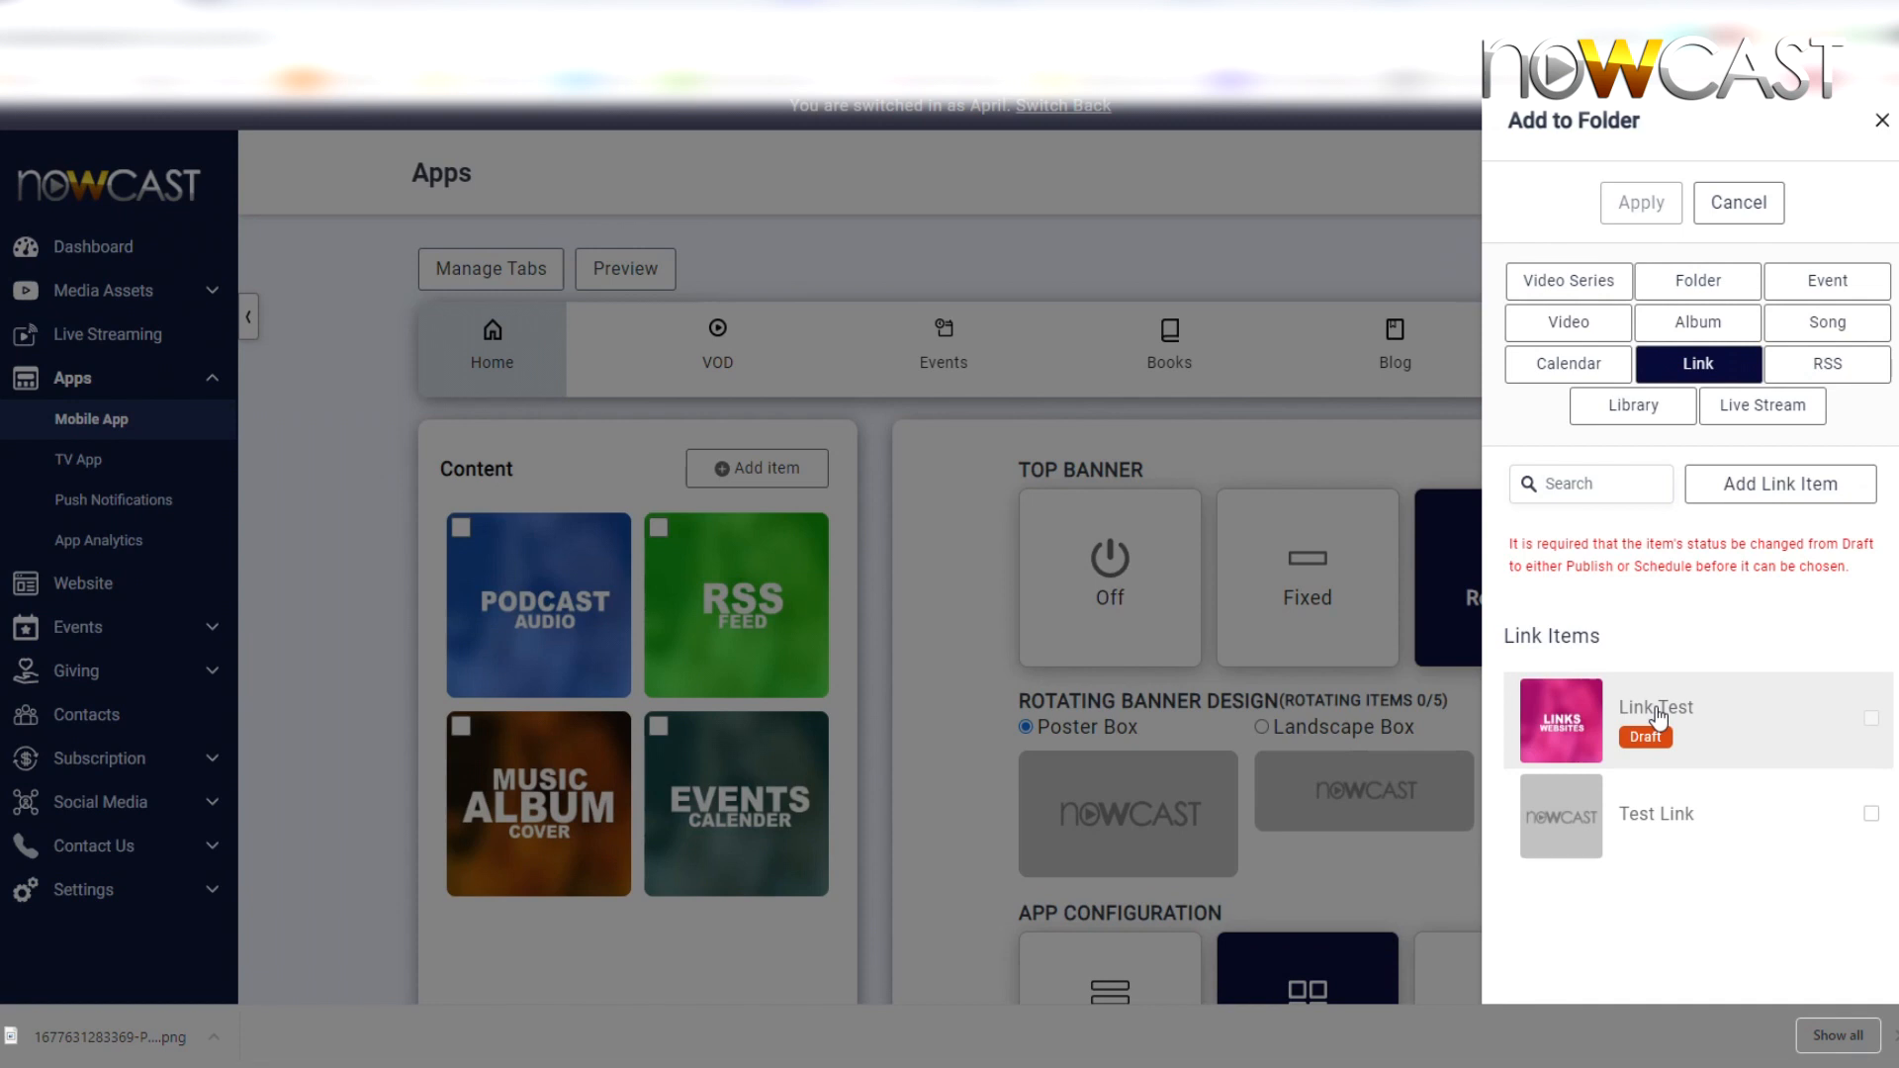
left_click(1658, 714)
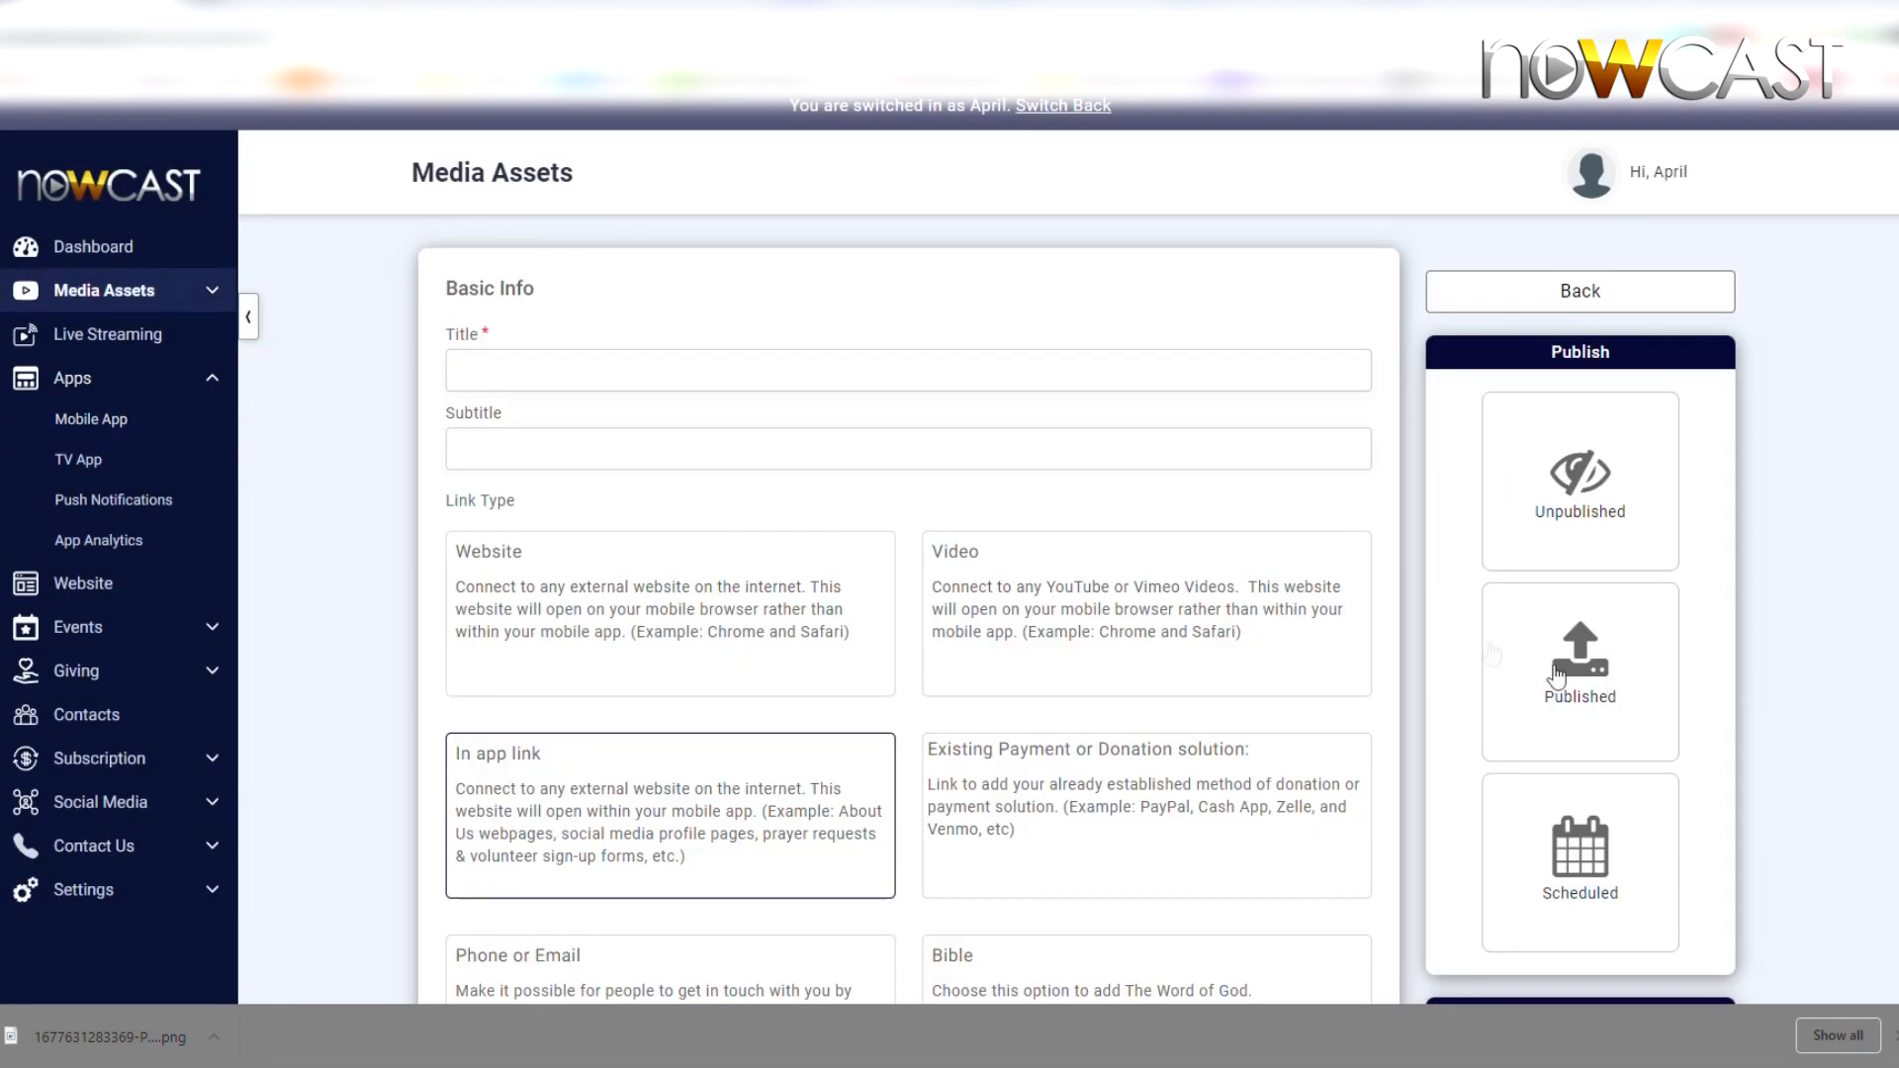
Set Link Test to Published and return to the Add to Folder link list
left_click(1594, 737)
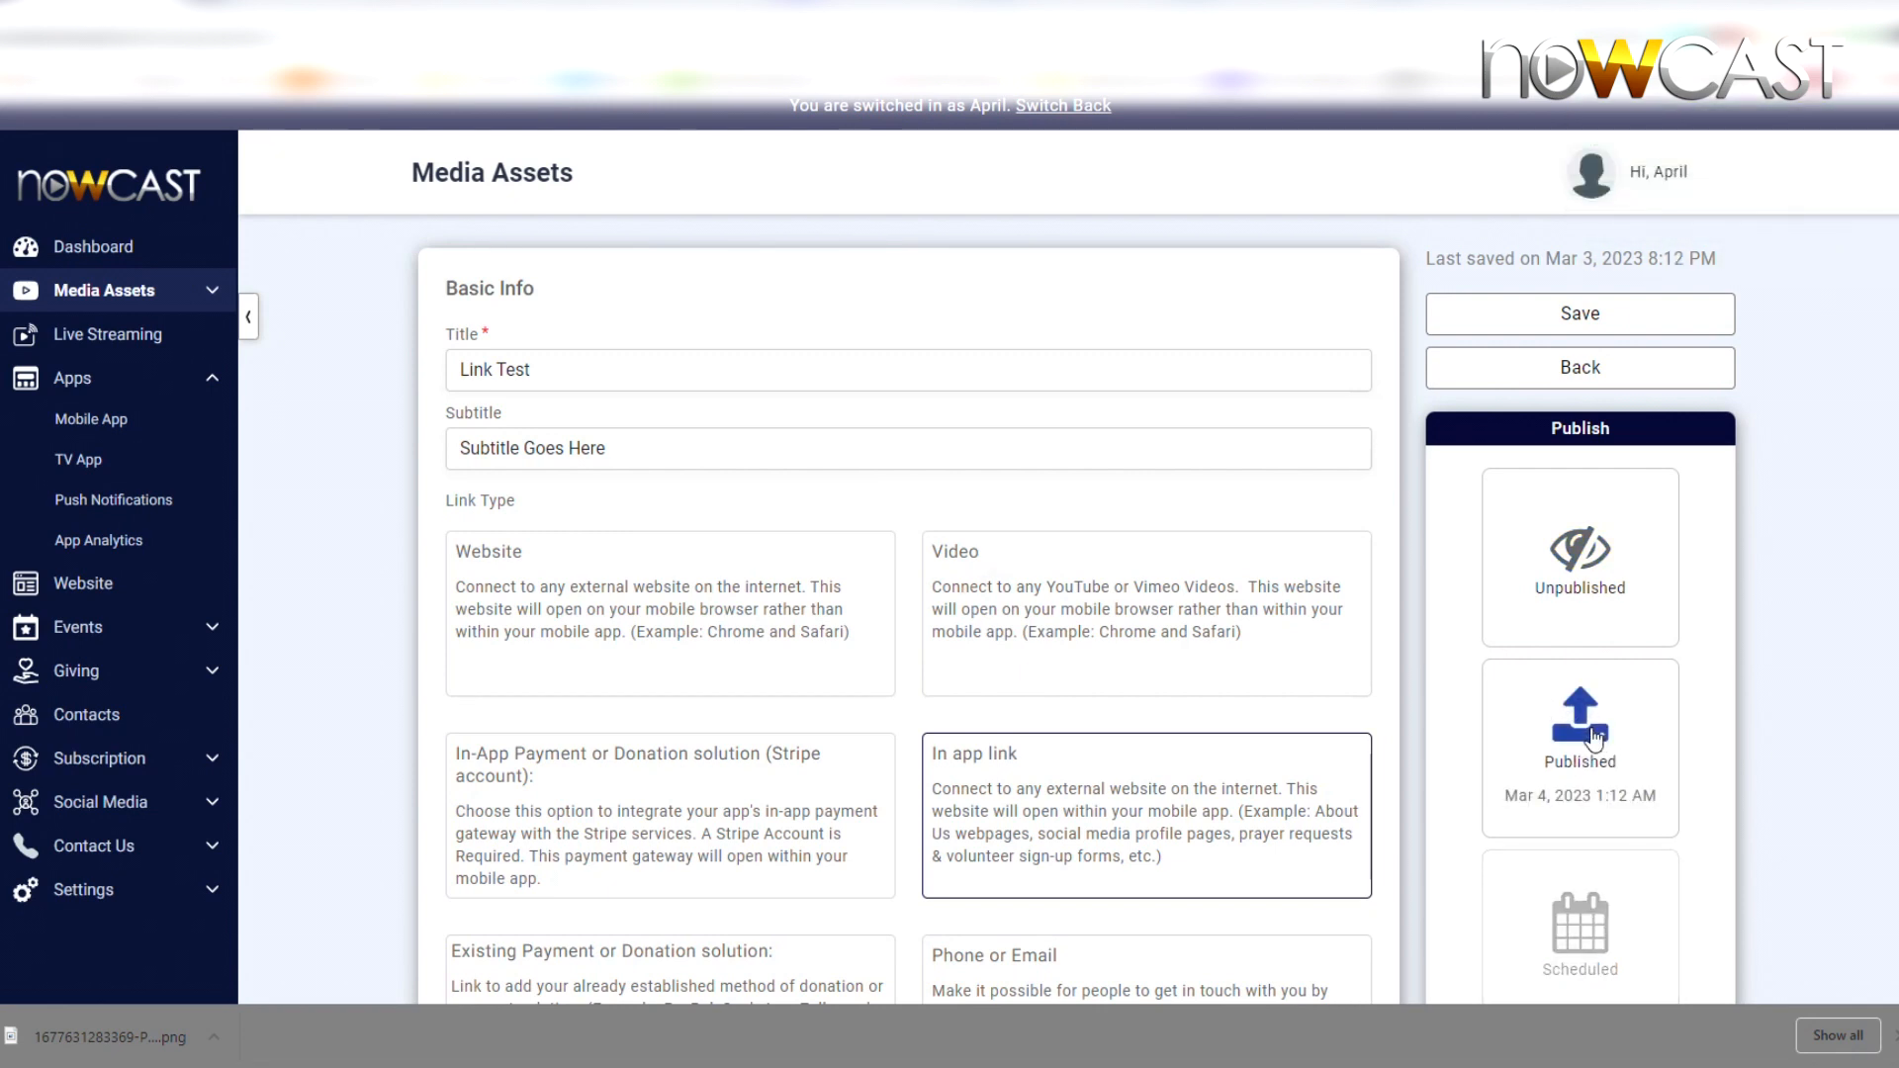
left_click(1621, 372)
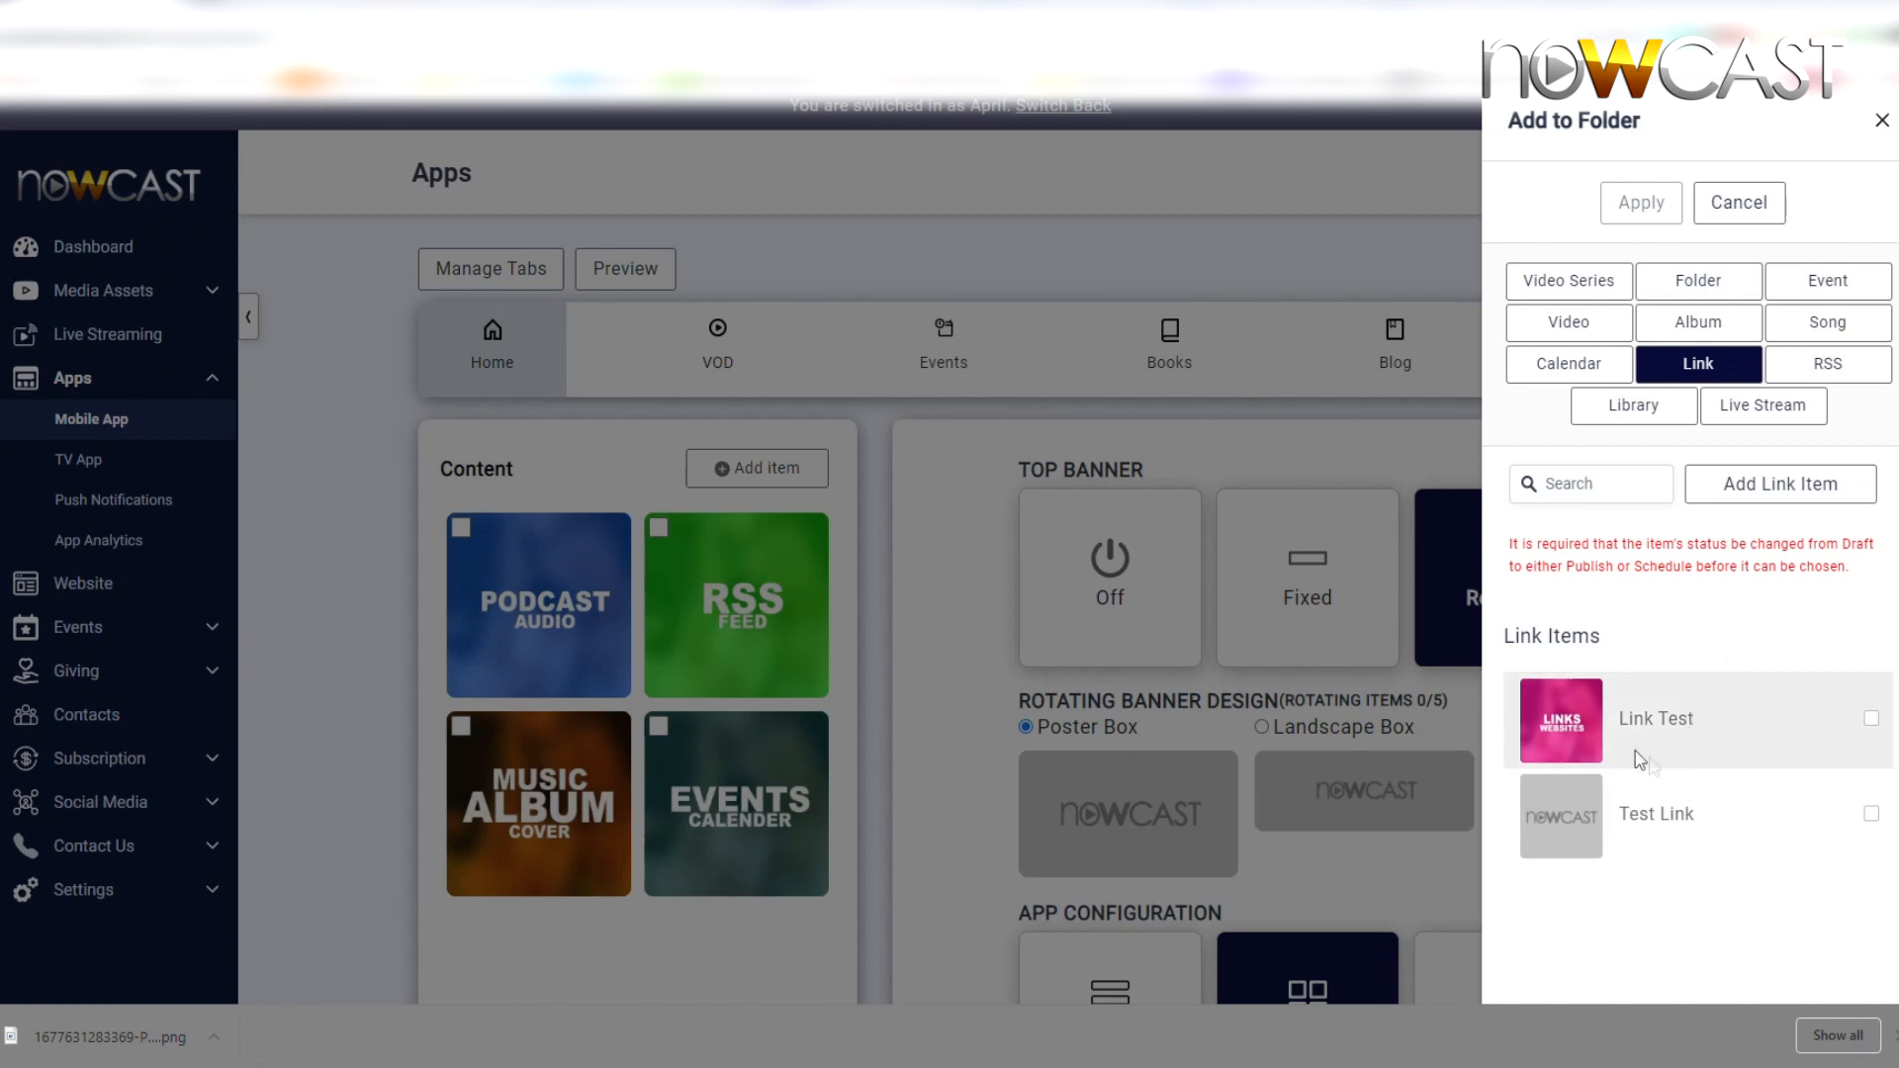
Tick Link Test, apply it to the Home folder, and save the Home tab
left_click(1690, 731)
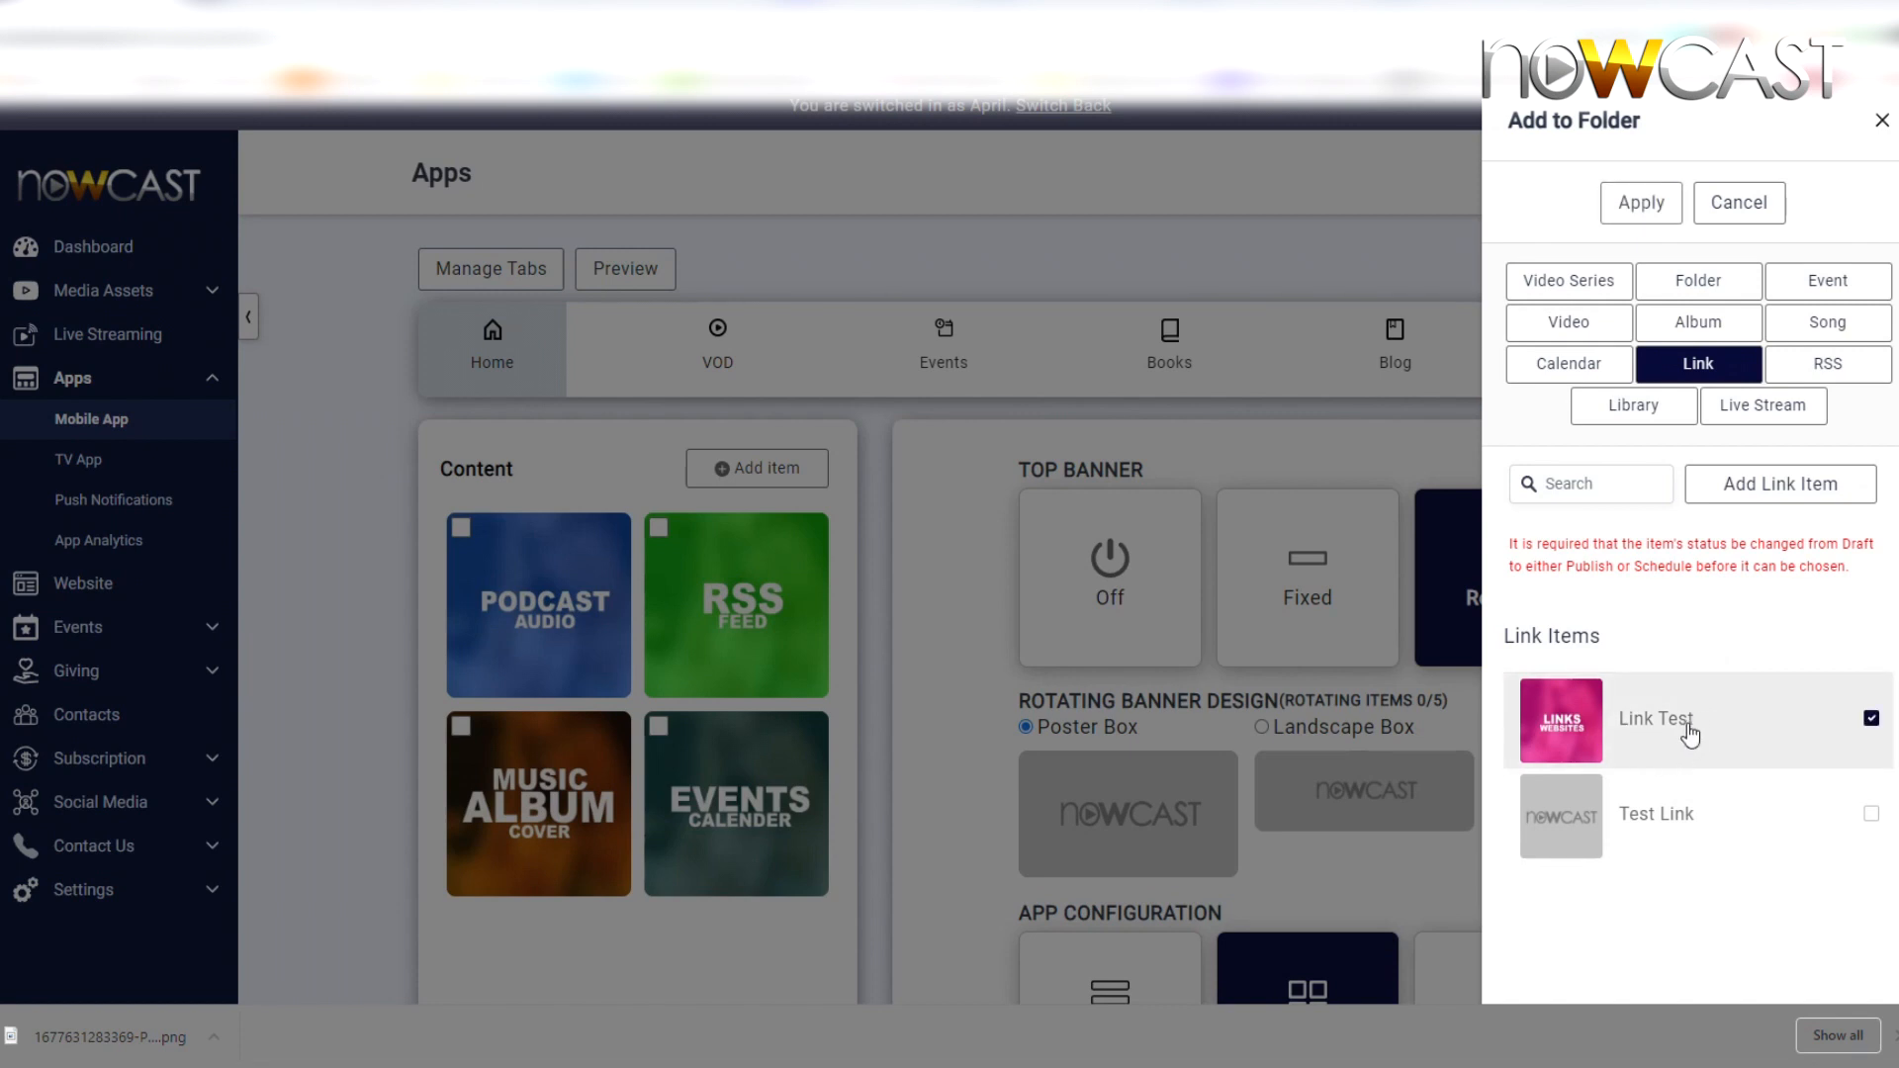
left_click(1640, 204)
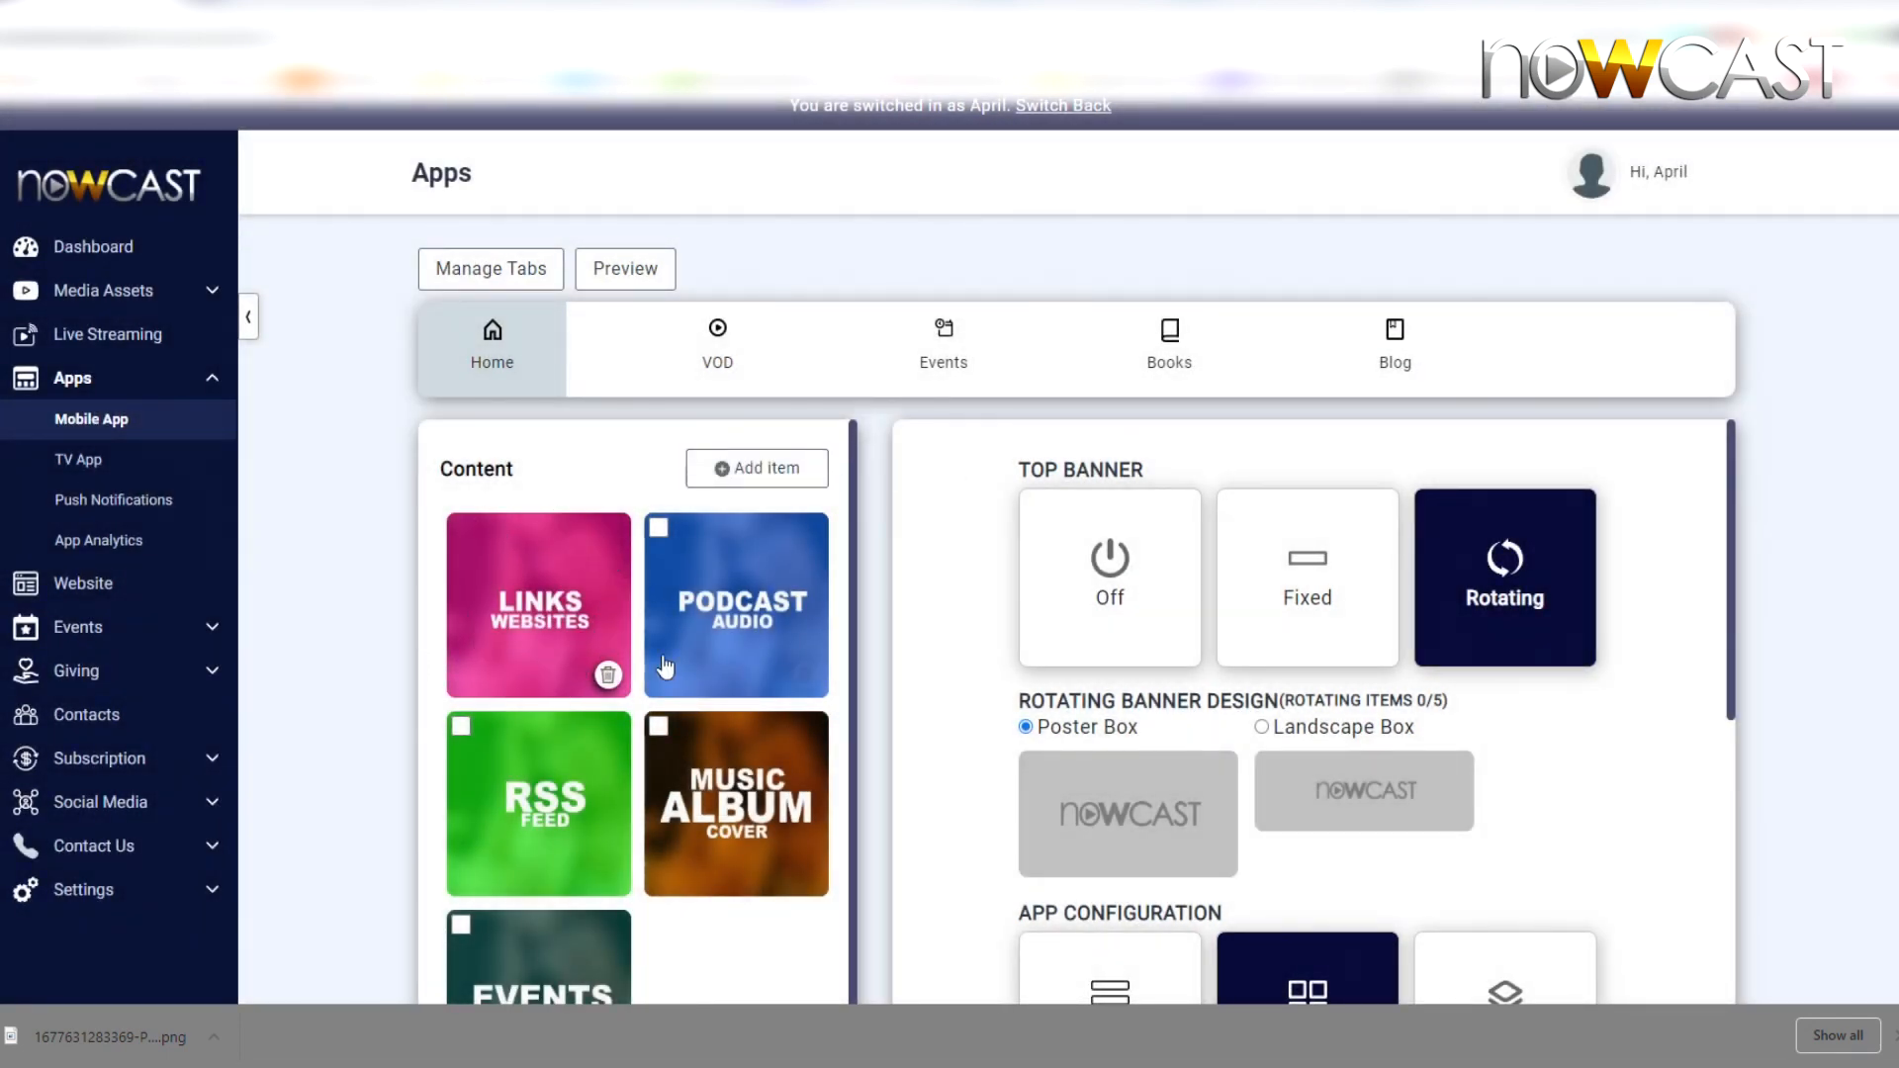
scroll(637, 661, "down", 4)
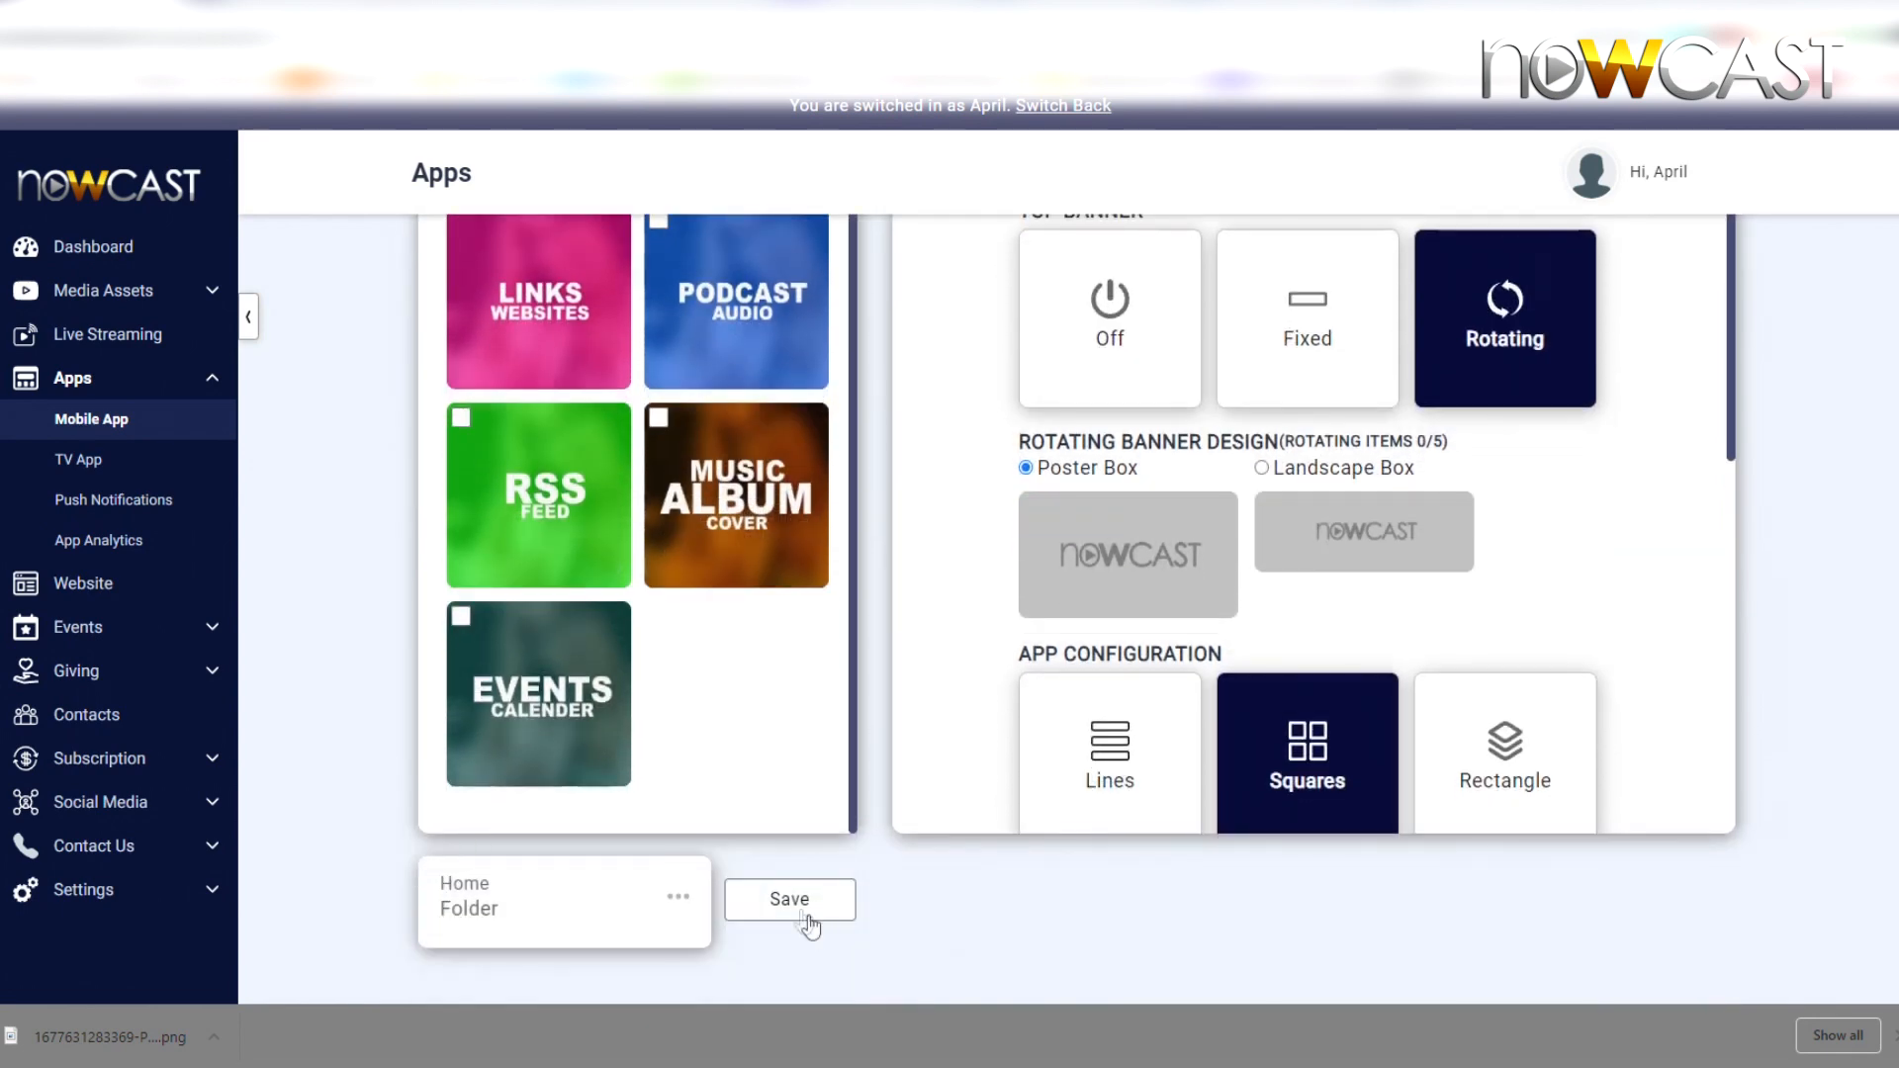
left_click(808, 920)
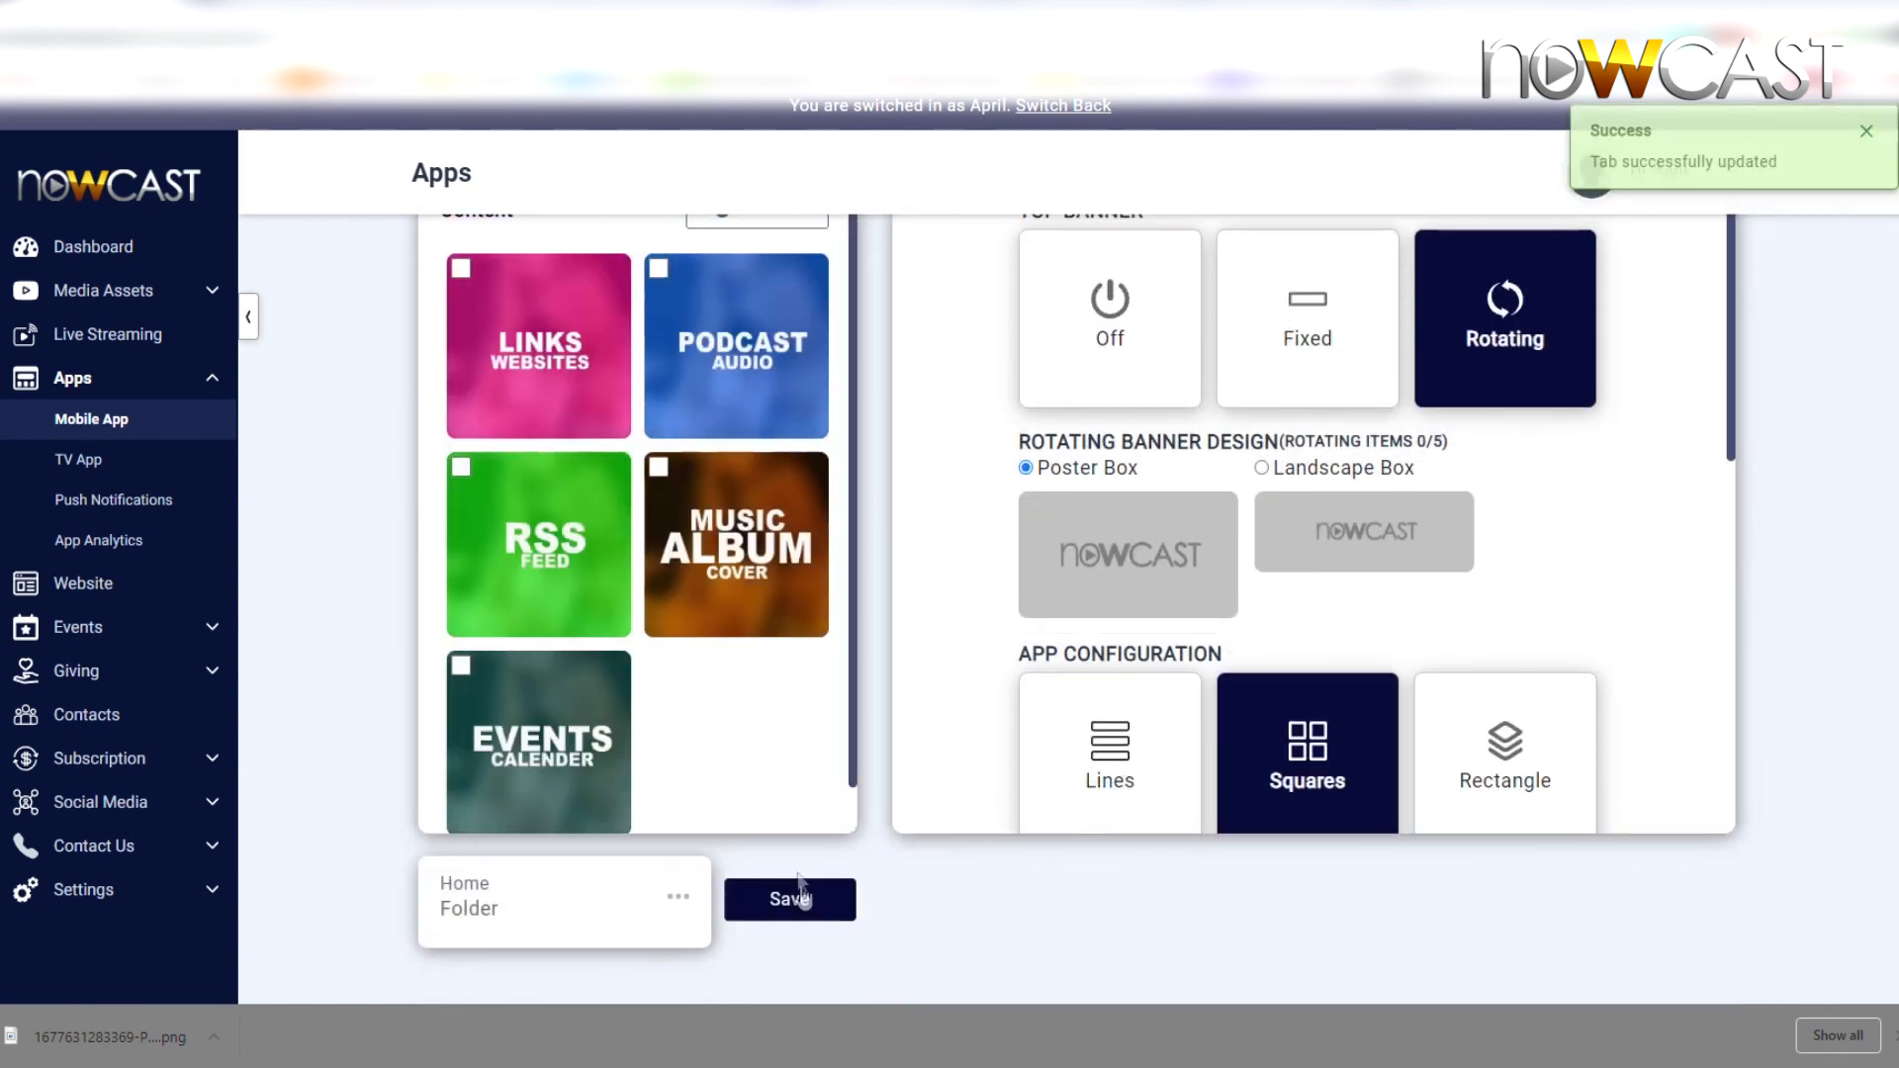
scroll(564, 608, "up", 2)
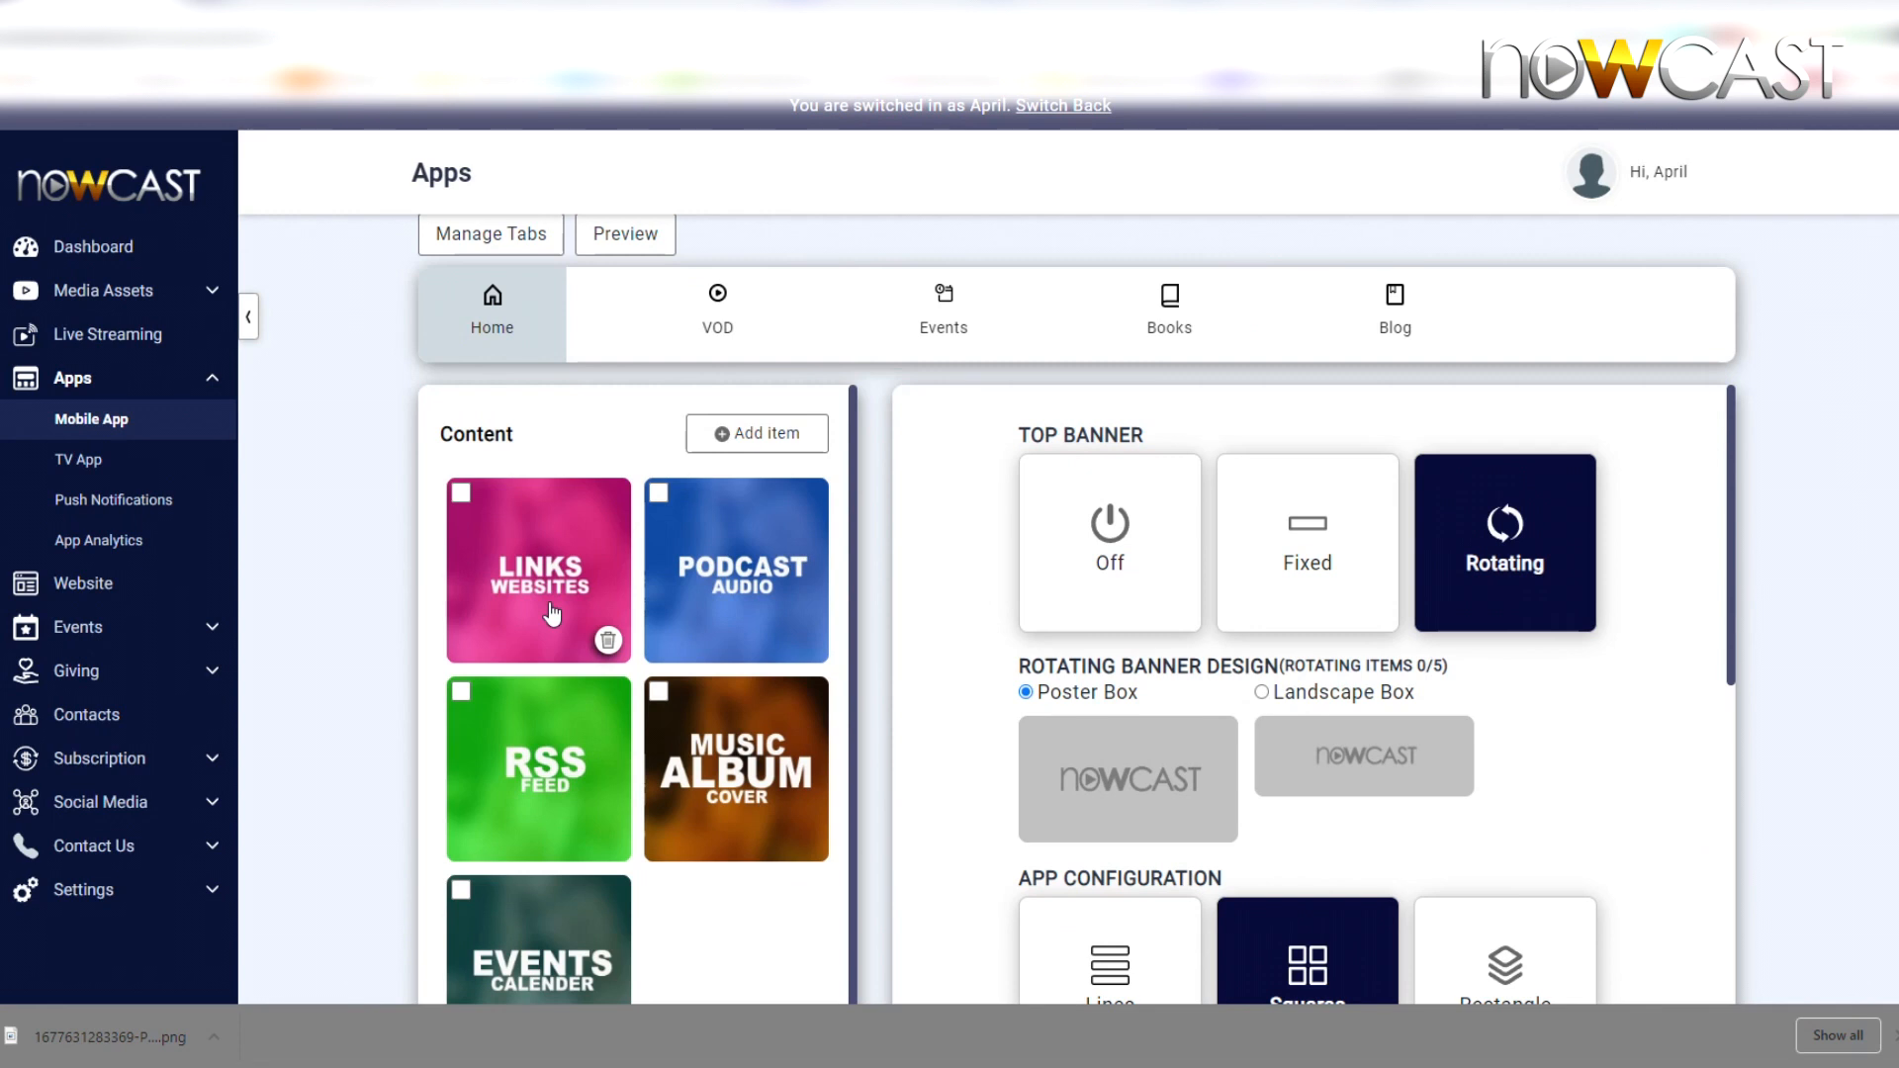